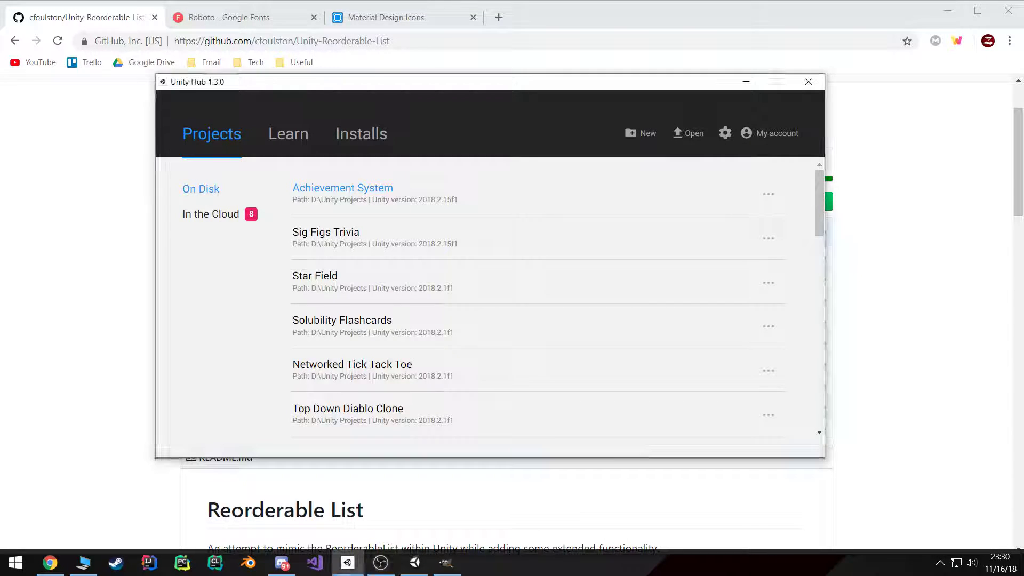
# - Start a new Unity Hub project using the 2D template
pyautogui.moveTo(608, 84); pyautogui.dragTo(631, 85)
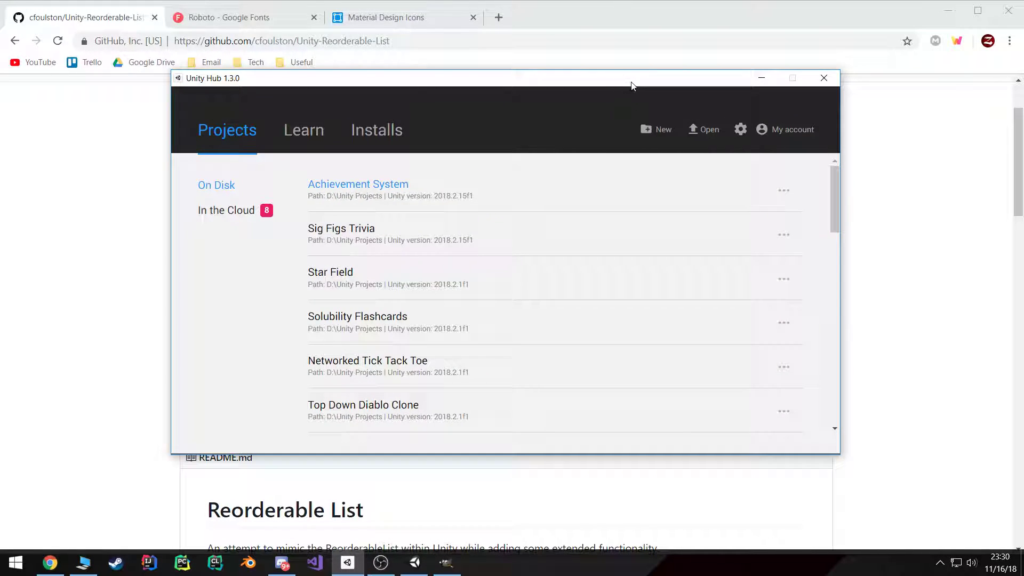
pyautogui.click(655, 129)
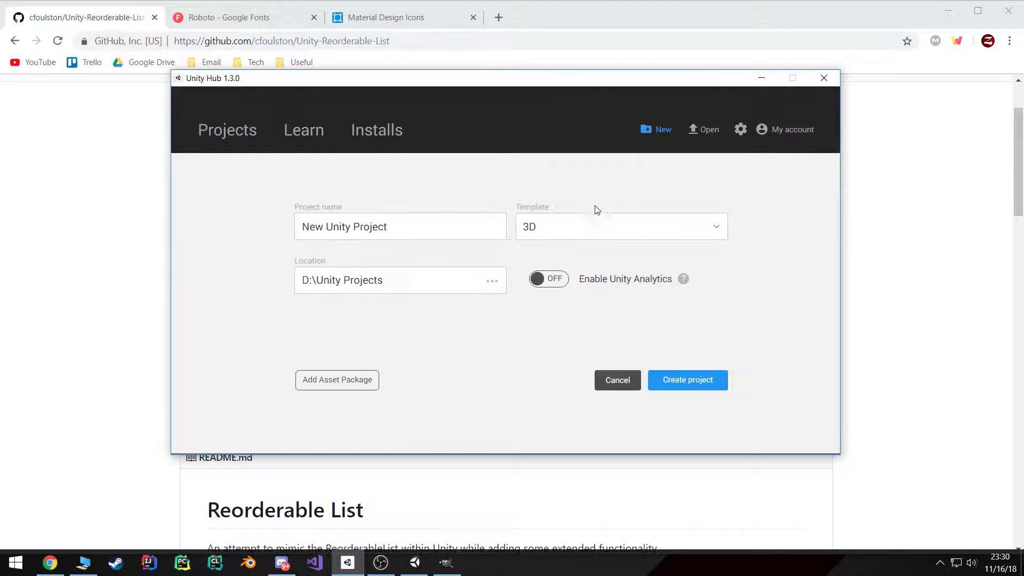
pyautogui.click(557, 243)
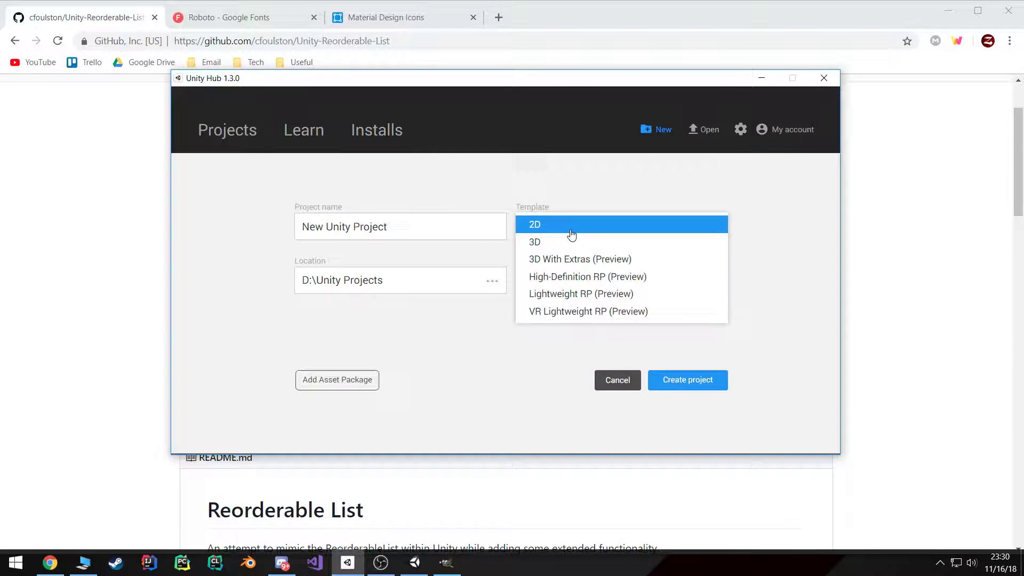
pyautogui.click(571, 230)
# - Name the project 'Achievement System Tutorial' and keep the D:\Unity Projects location
pyautogui.moveTo(457, 226); pyautogui.dragTo(150, 213)
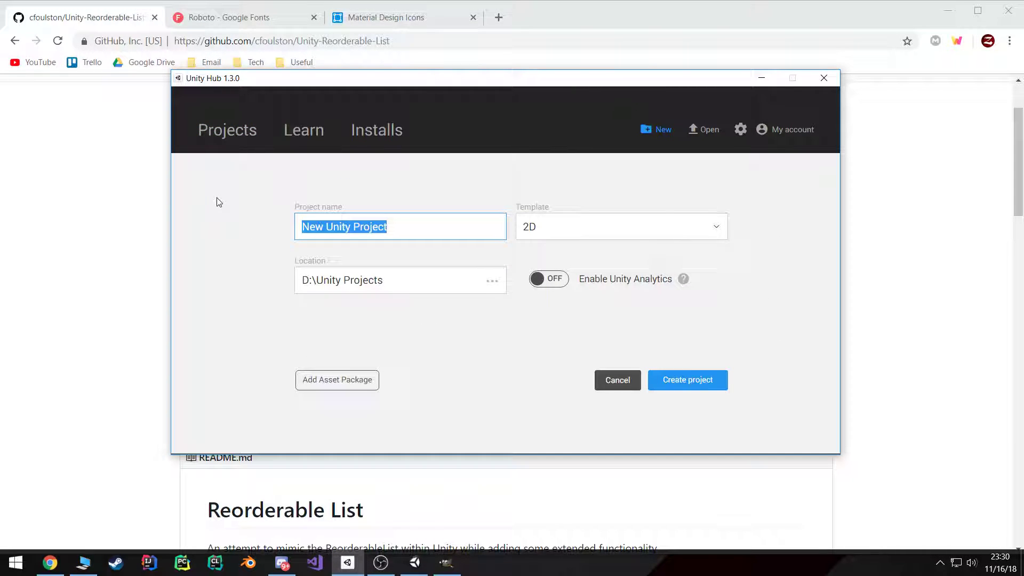
pyautogui.write('Achievemen')
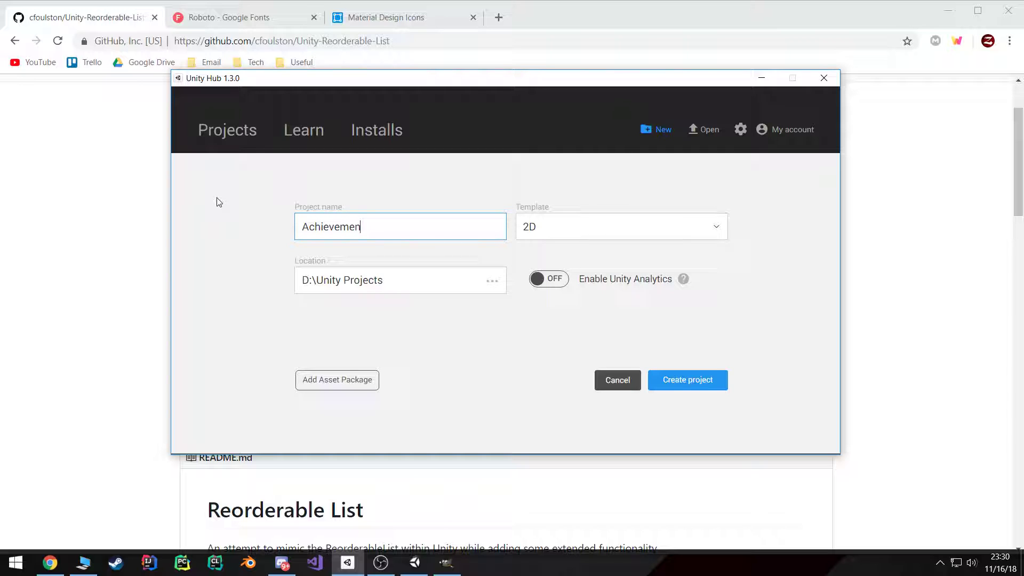
pyautogui.write('t Sy')
pyautogui.write('stem Tutorial')
pyautogui.press('Tab')
pyautogui.click(441, 320)
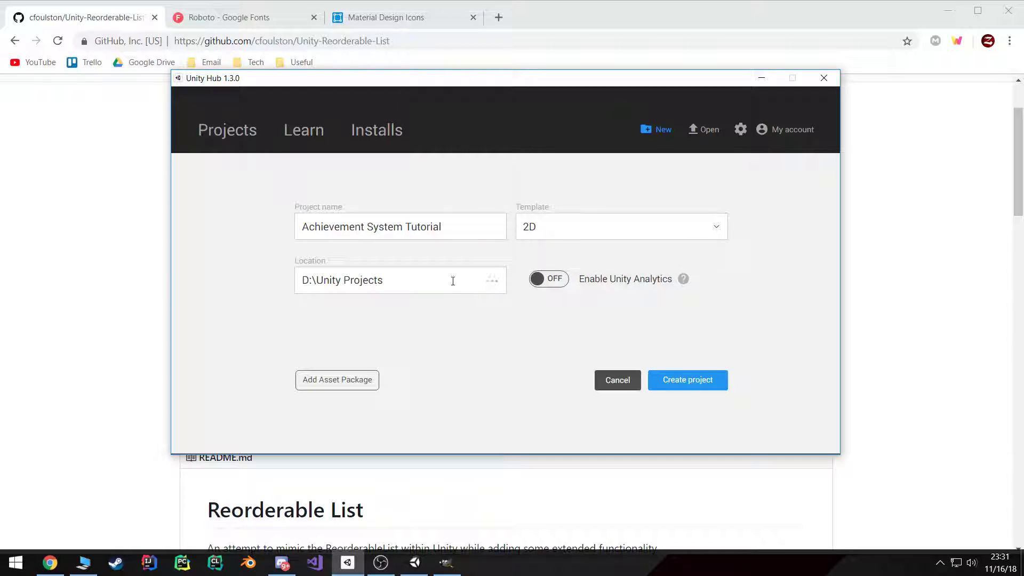
pyautogui.click(702, 385)
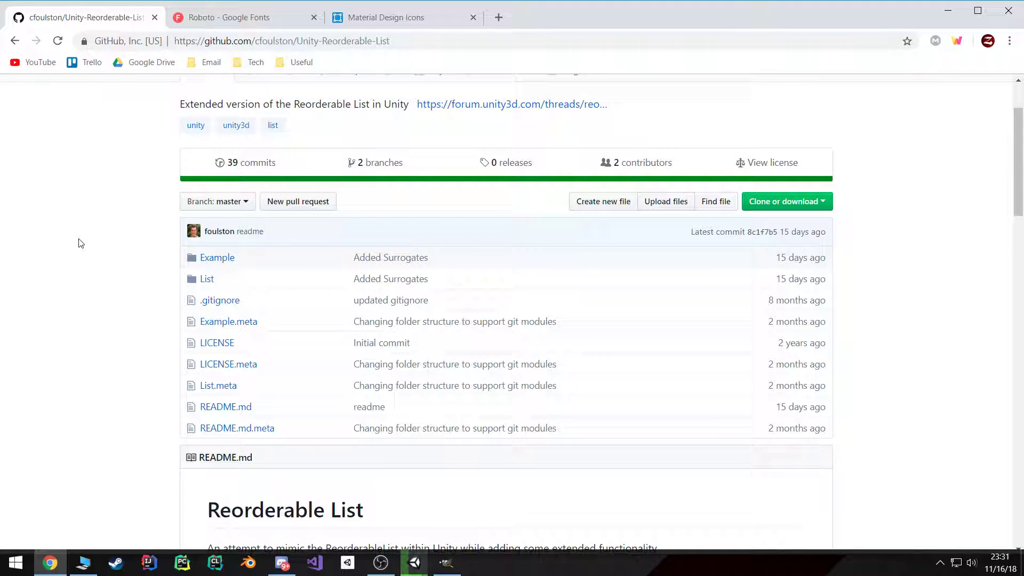
pyautogui.scroll(-3, 110, 229)
pyautogui.moveTo(379, 376); pyautogui.dragTo(206, 369)
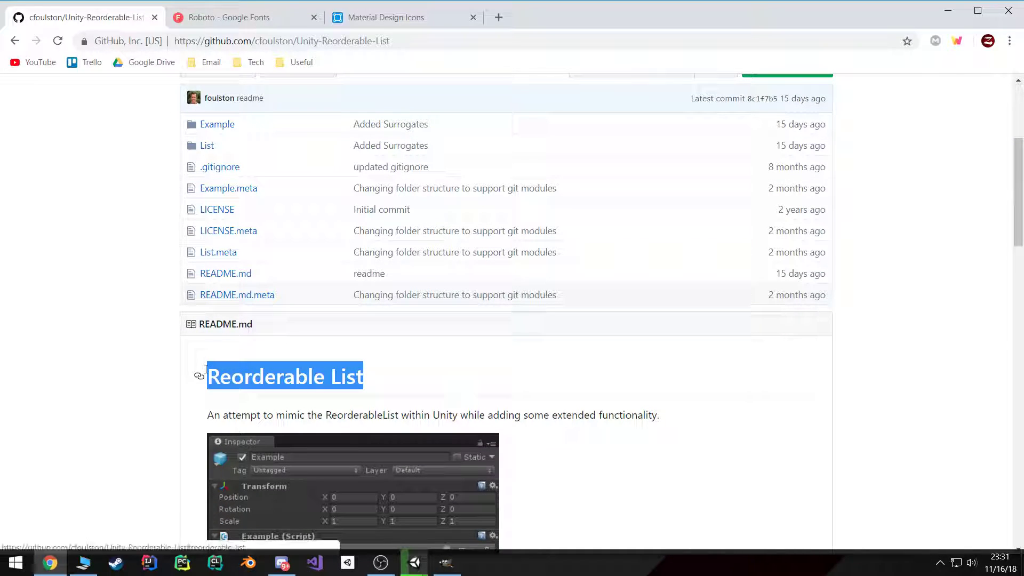
pyautogui.scroll(3, 245, 288)
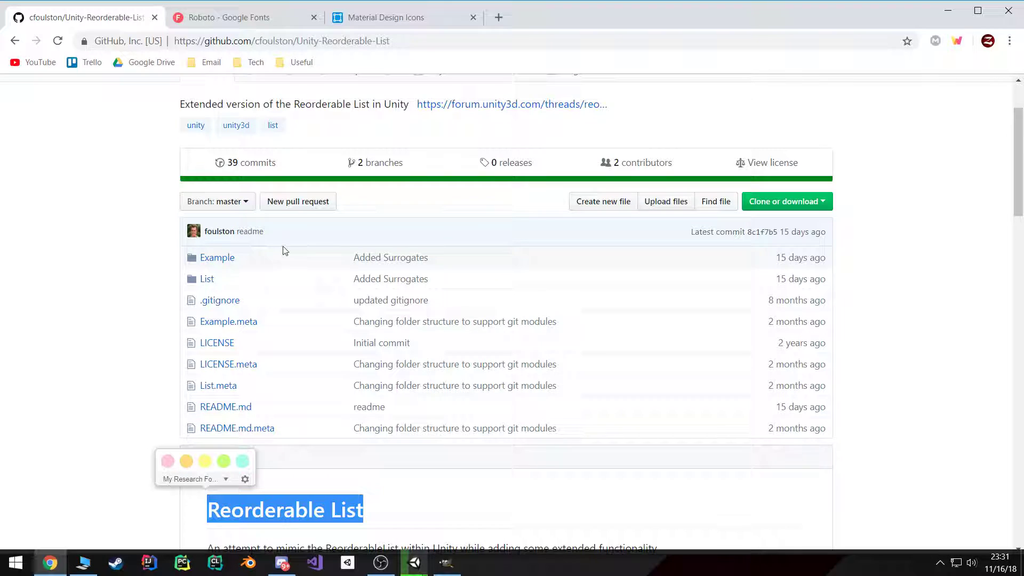
pyautogui.click(75, 256)
pyautogui.moveTo(390, 41); pyautogui.dragTo(174, 41)
pyautogui.click(134, 182)
pyautogui.scroll(-8, 160, 293)
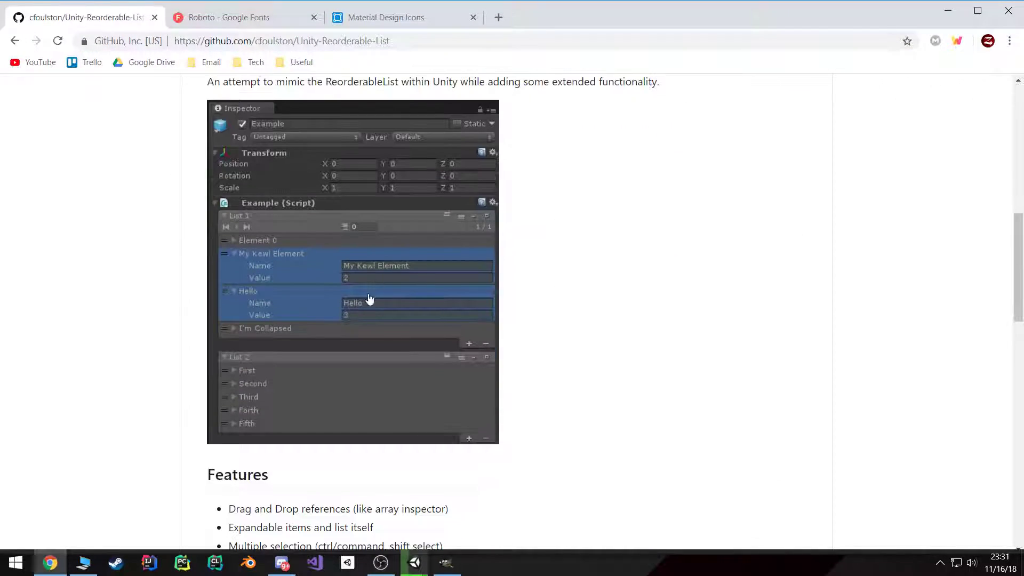
pyautogui.scroll(1, 537, 370)
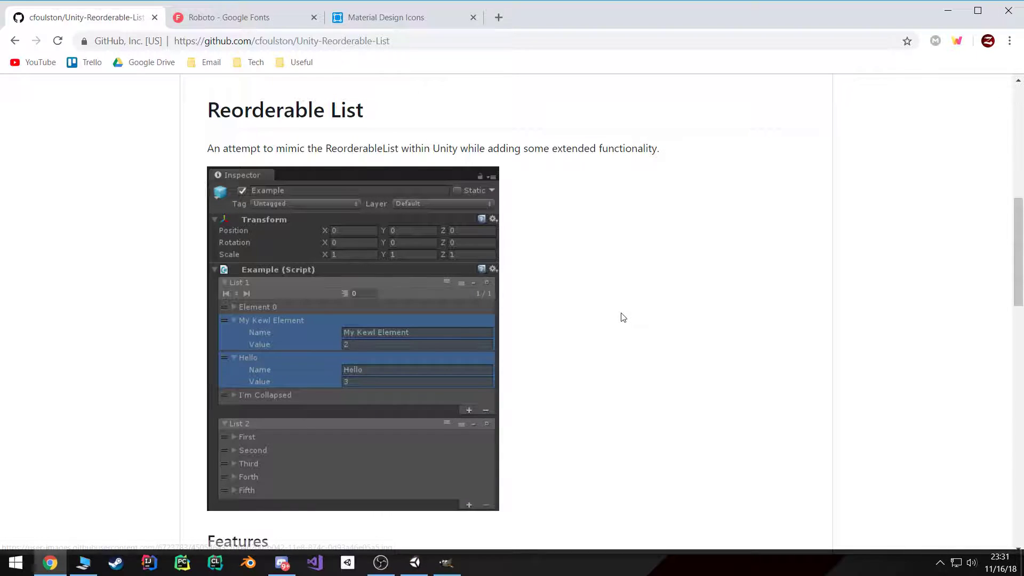
pyautogui.scroll(-1, 618, 317)
pyautogui.scroll(7, 618, 347)
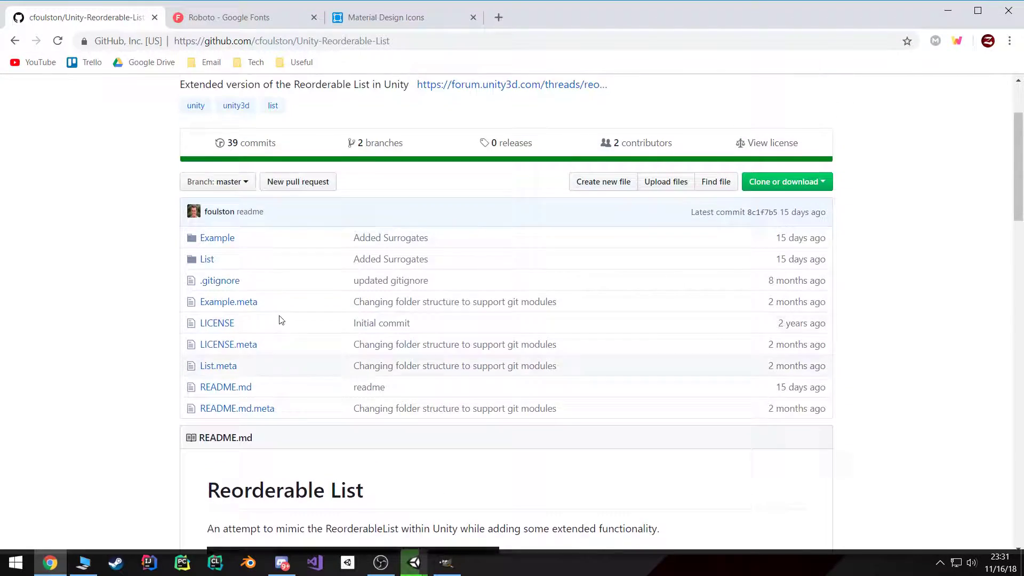
pyautogui.click(240, 19)
pyautogui.scroll(-3, 547, 380)
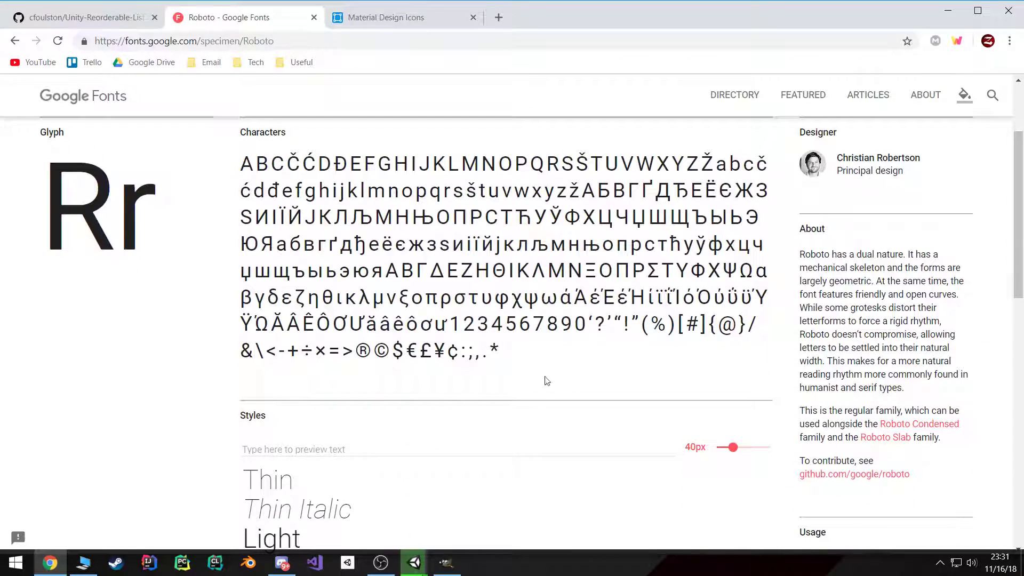
pyautogui.scroll(3, 556, 389)
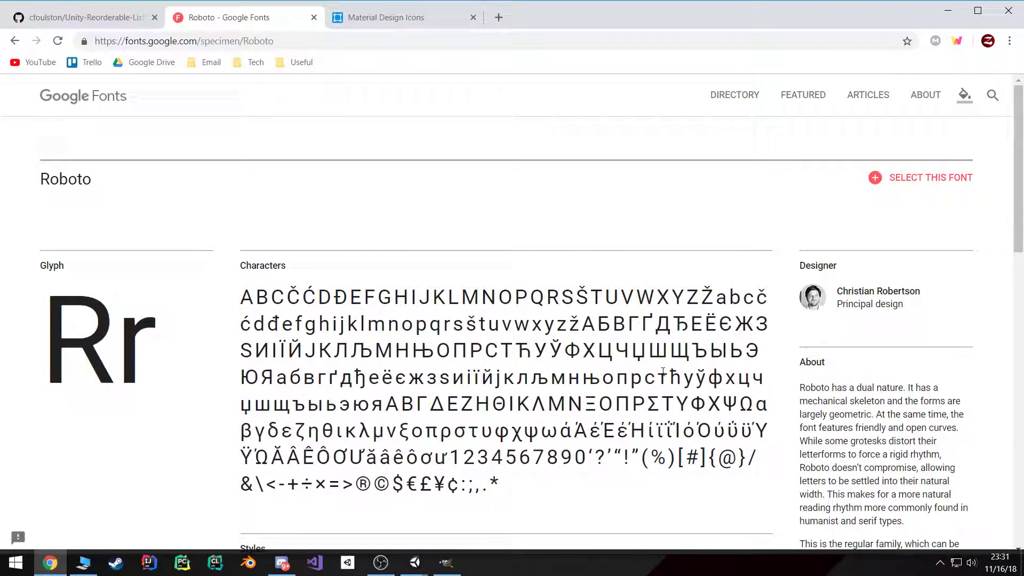
pyautogui.click(384, 17)
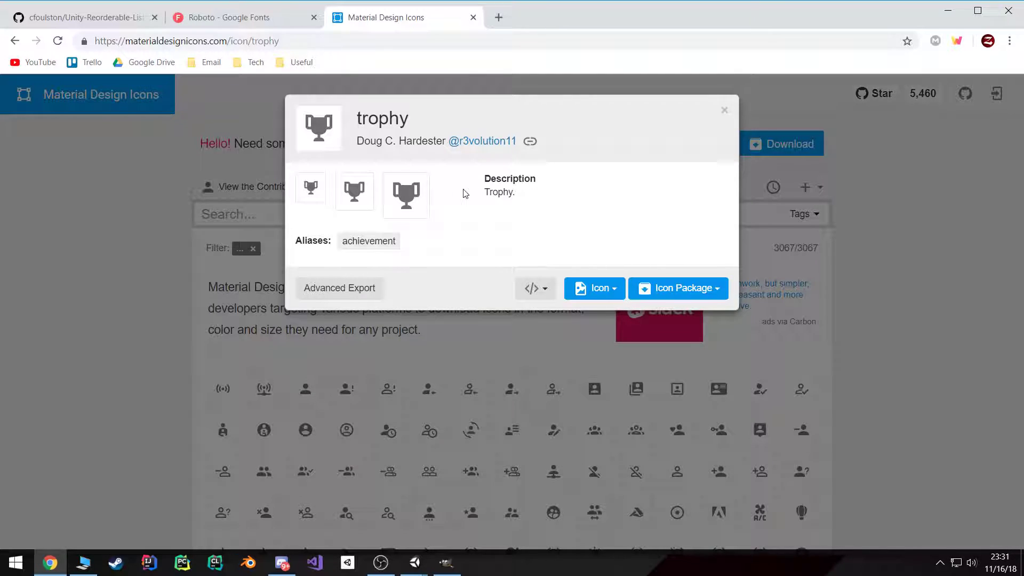
pyautogui.click(456, 572)
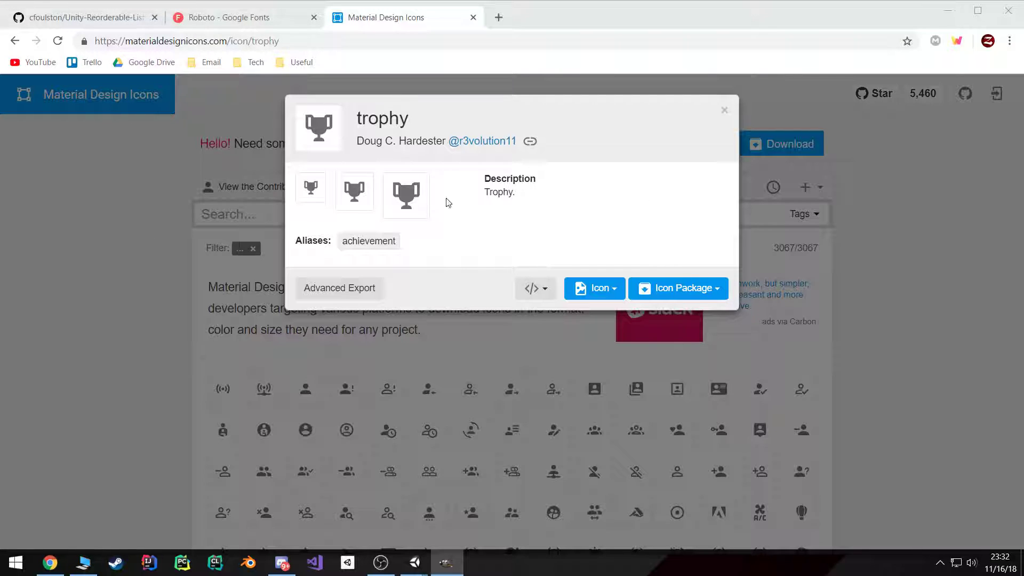
pyautogui.click(80, 17)
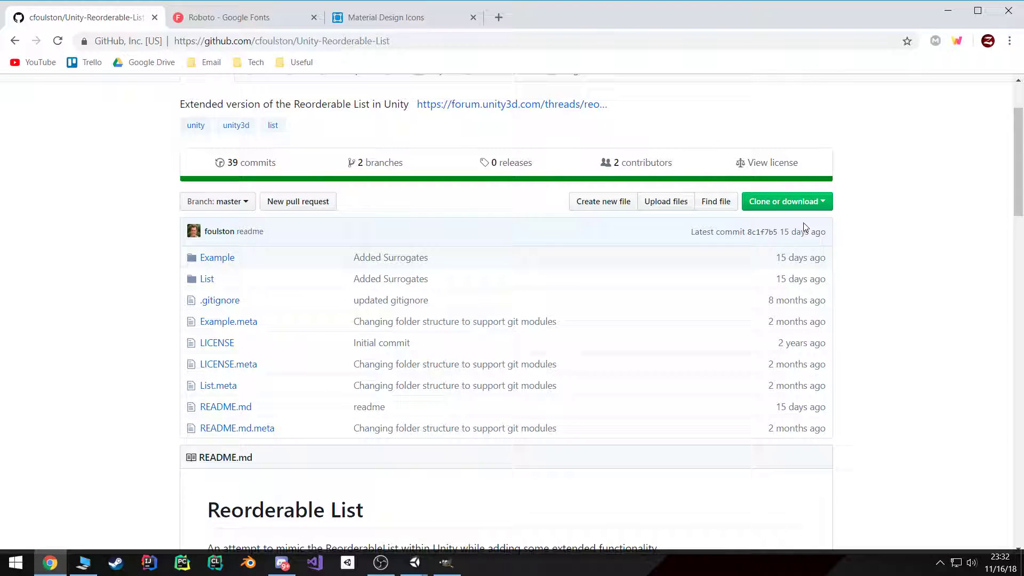
# - Download the Reorderable List repository from GitHub as a ZIP file
pyautogui.click(784, 202)
pyautogui.click(755, 314)
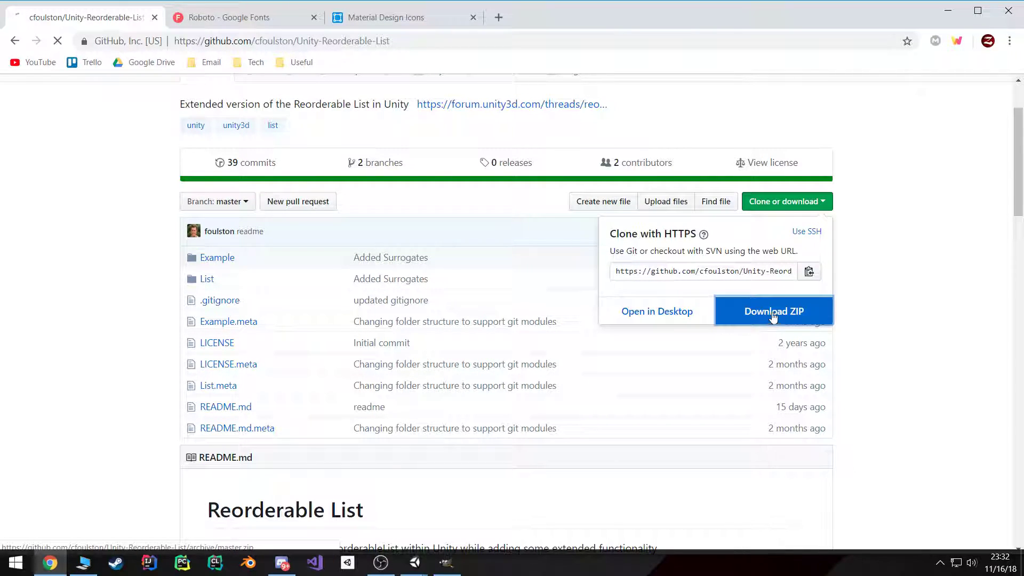
pyautogui.press('Return')
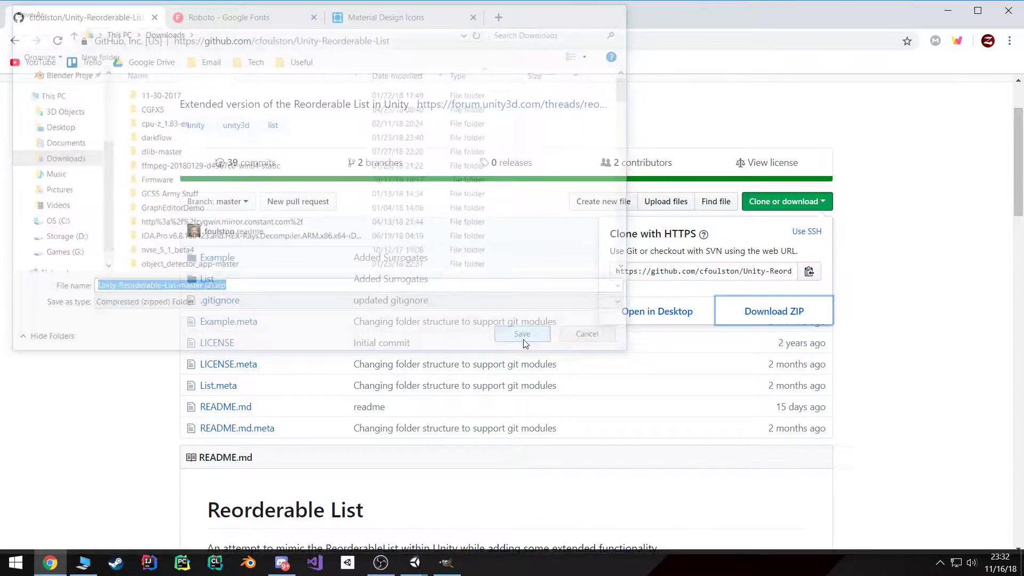
# - Open the ZIP in 7-Zip, enter Unity-Reorderable-List-master and select the List folder
pyautogui.click(60, 541)
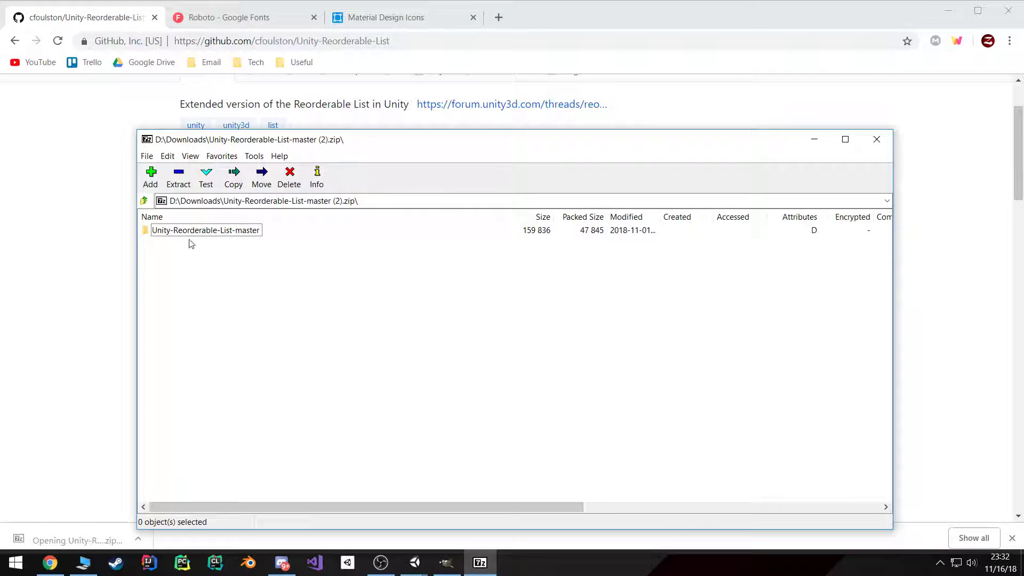
pyautogui.click(187, 232)
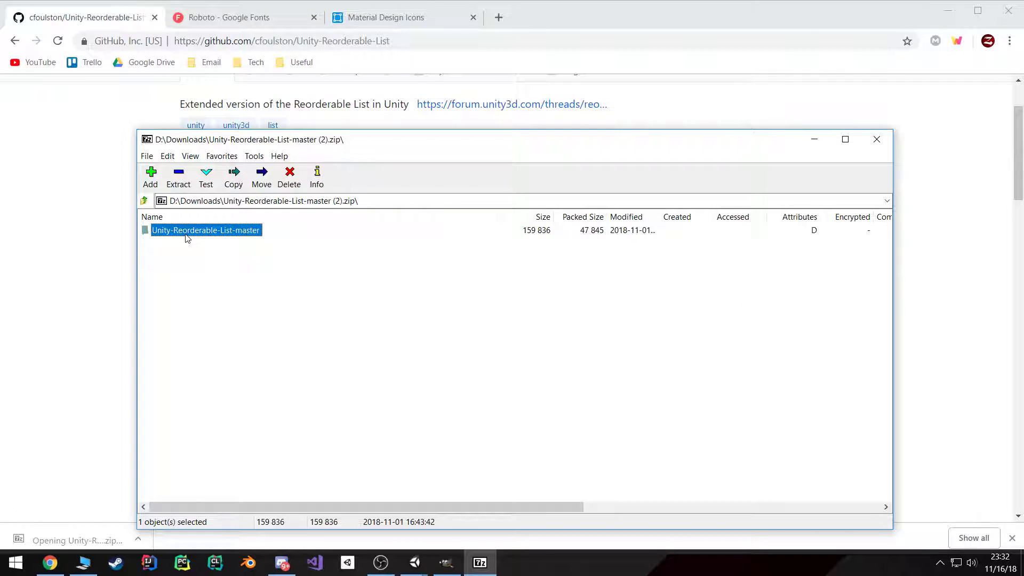
pyautogui.doubleClick(227, 231)
pyautogui.click(156, 243)
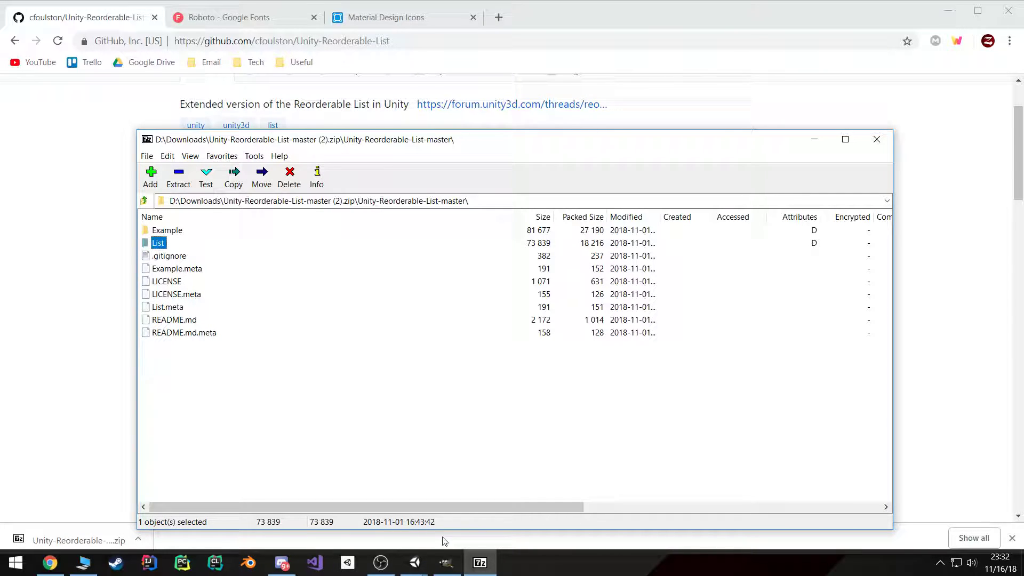
# - Drag the List folder from the archive into the Unity project's Assets
pyautogui.moveTo(414, 562)
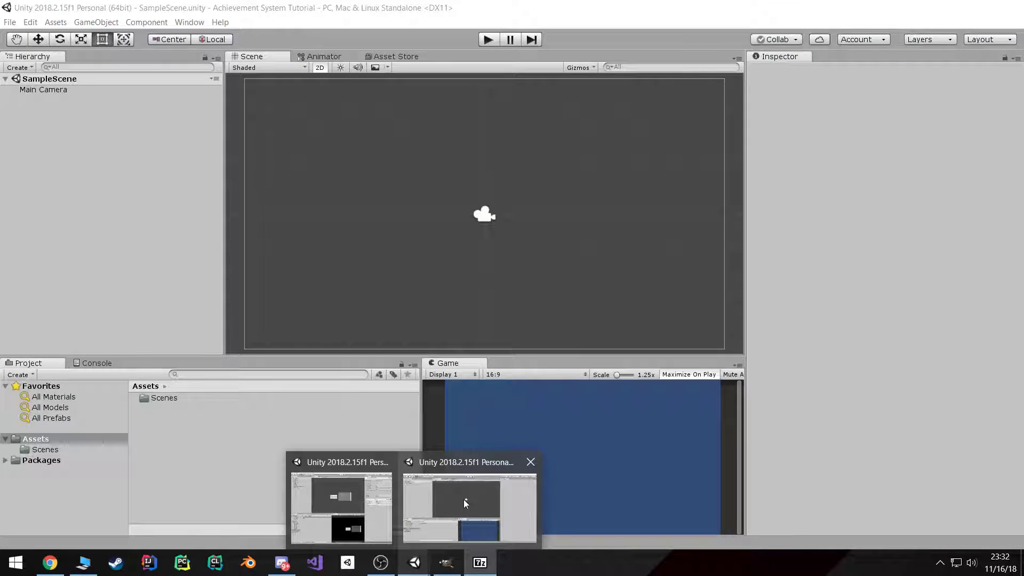
pyautogui.click(463, 499)
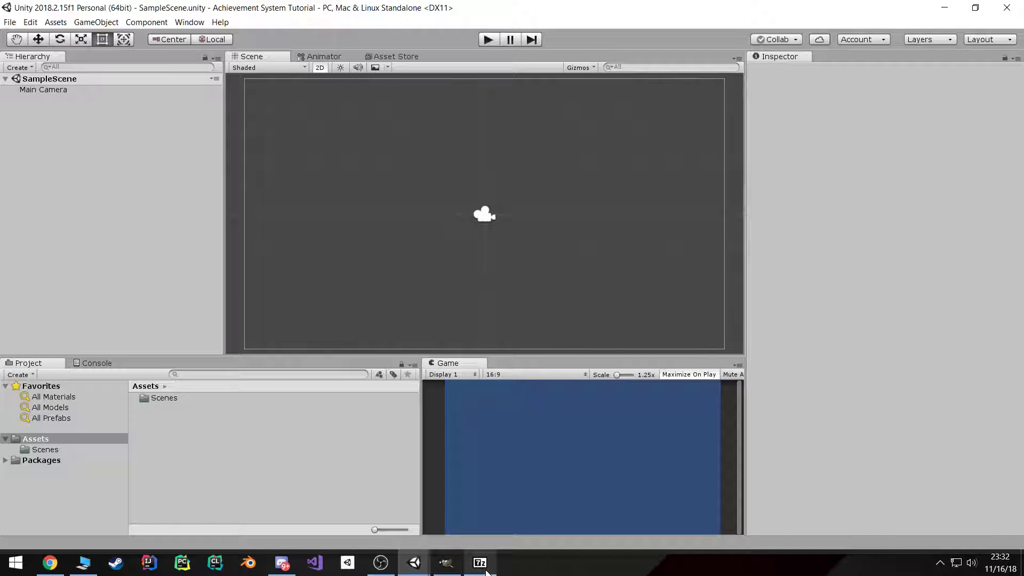
pyautogui.click(480, 563)
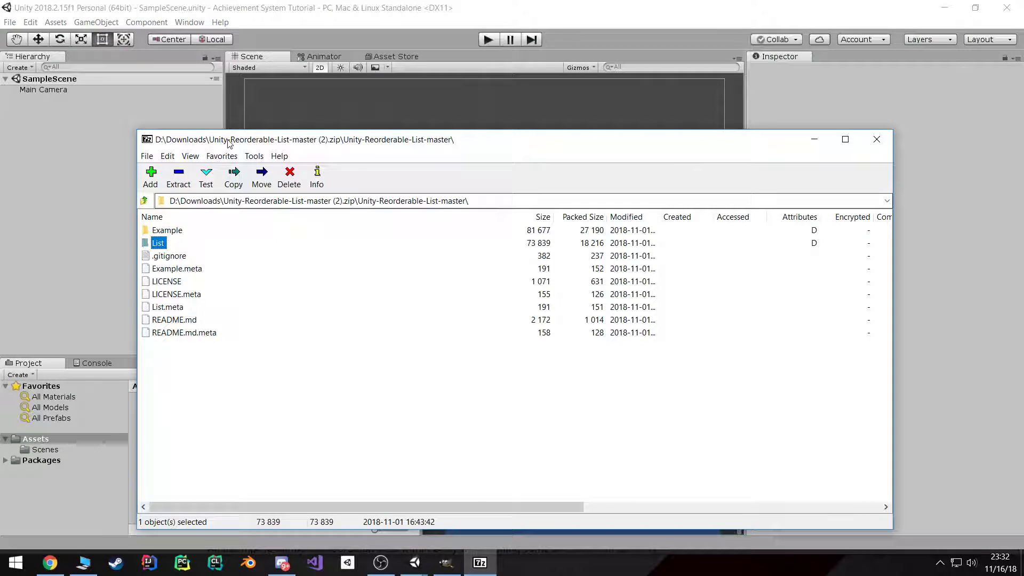
pyautogui.moveTo(228, 143); pyautogui.dragTo(502, 156)
pyautogui.moveTo(432, 256); pyautogui.dragTo(58, 442)
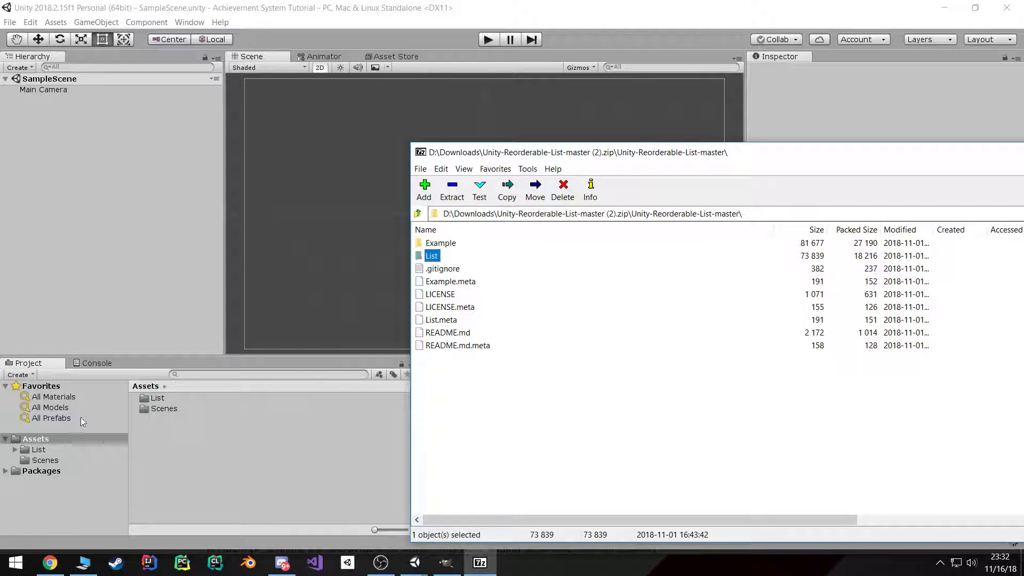
pyautogui.moveTo(717, 153); pyautogui.dragTo(455, 156)
pyautogui.click(887, 155)
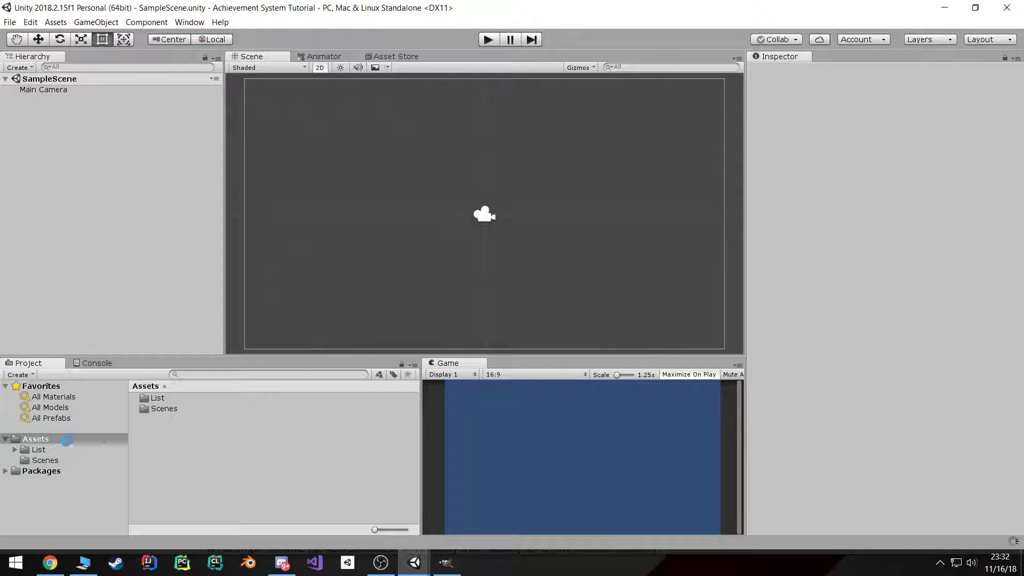
# - Rename the imported List folder to 'Reorderable List'
pyautogui.click(51, 449)
pyautogui.click(51, 448)
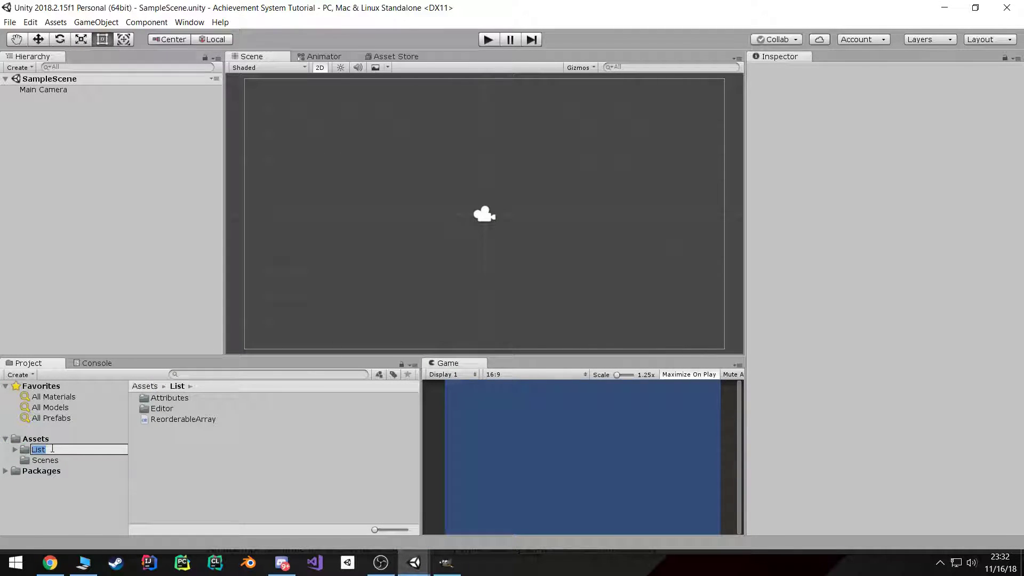
pyautogui.write('Reorderable')
pyautogui.press('Return')
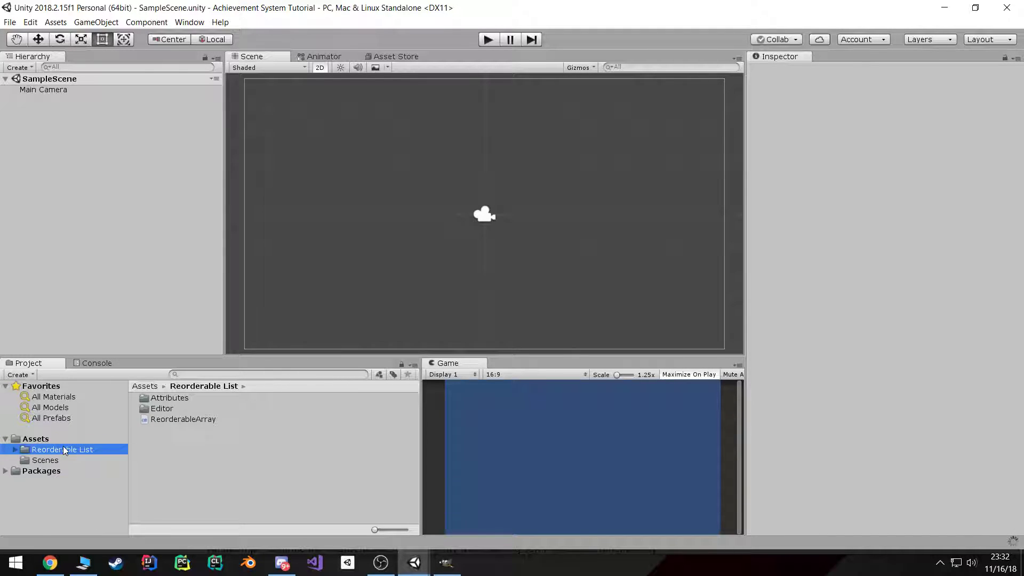
# - Create a _Project folder in Assets
pyautogui.click(49, 438)
pyautogui.rightClick(49, 439)
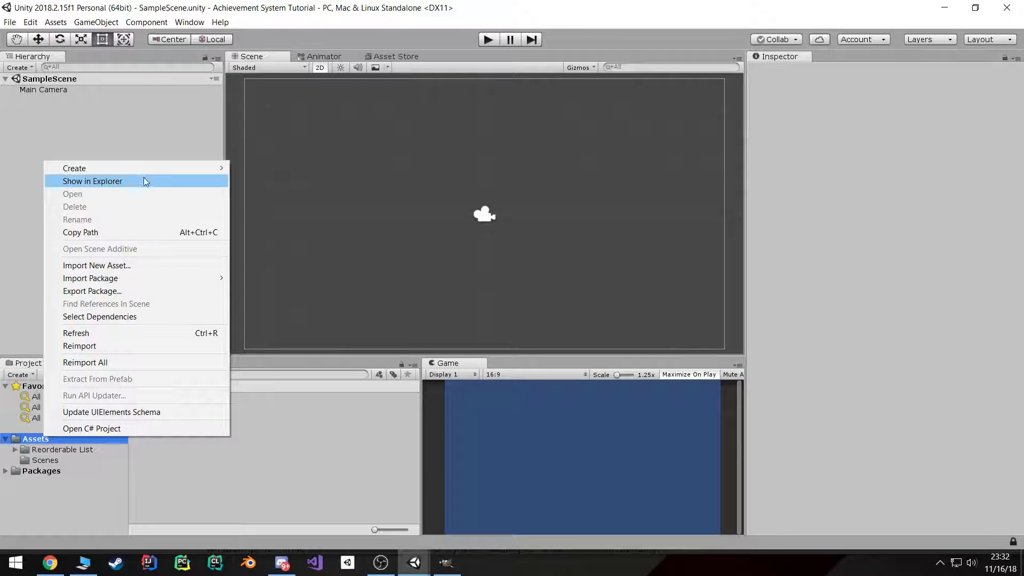
pyautogui.moveTo(140, 169)
pyautogui.click(299, 171)
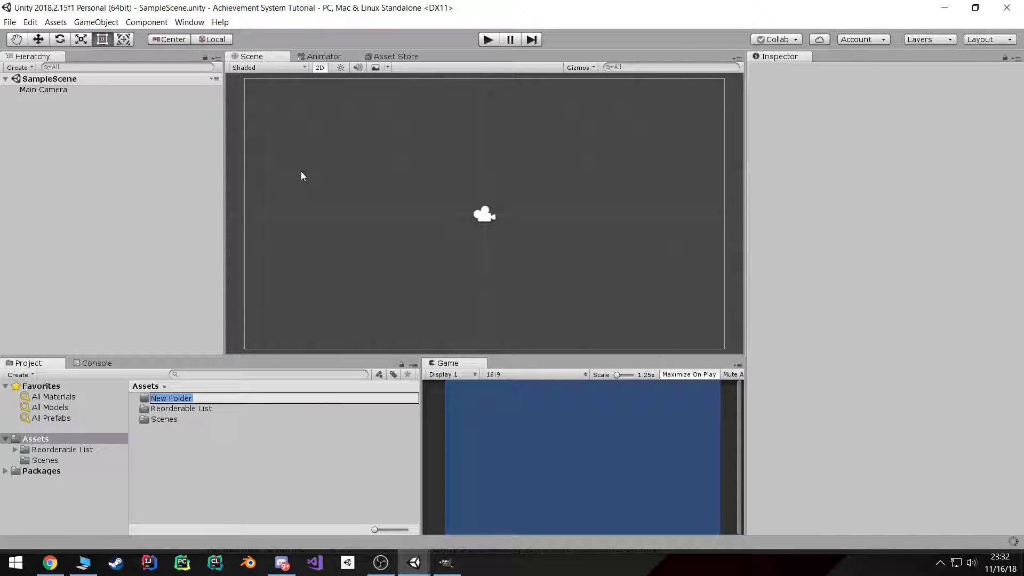
pyautogui.write('_Project')
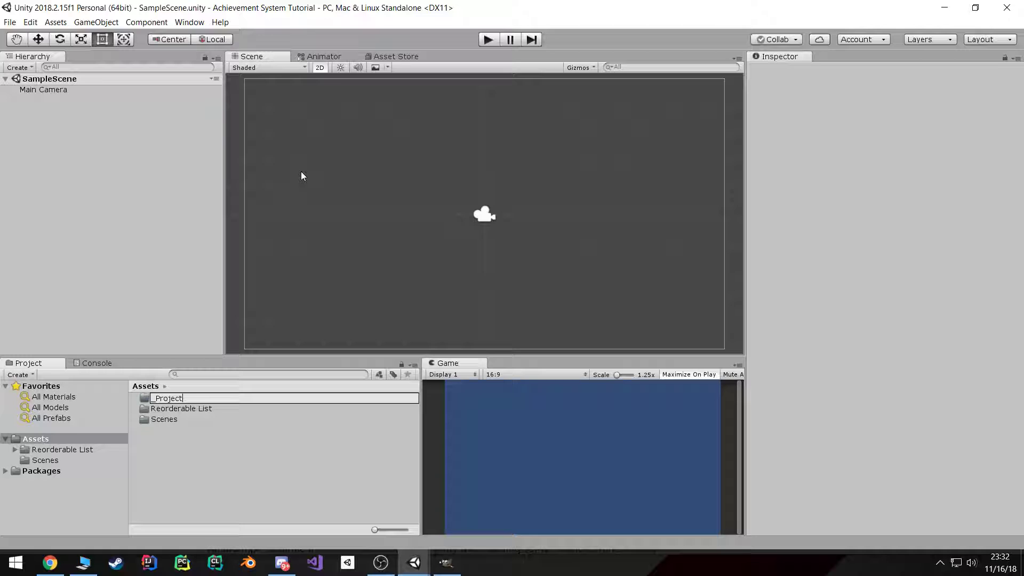
pyautogui.press('Return')
pyautogui.click(51, 451)
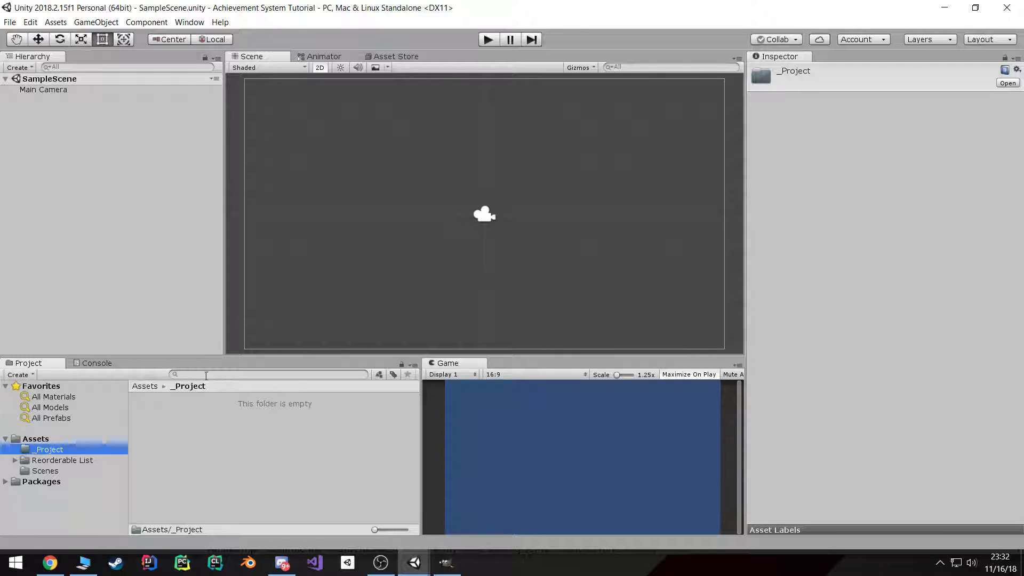
# - Move the Scenes folder into _Project and rename it _Scenes
pyautogui.moveTo(54, 470); pyautogui.dragTo(59, 451)
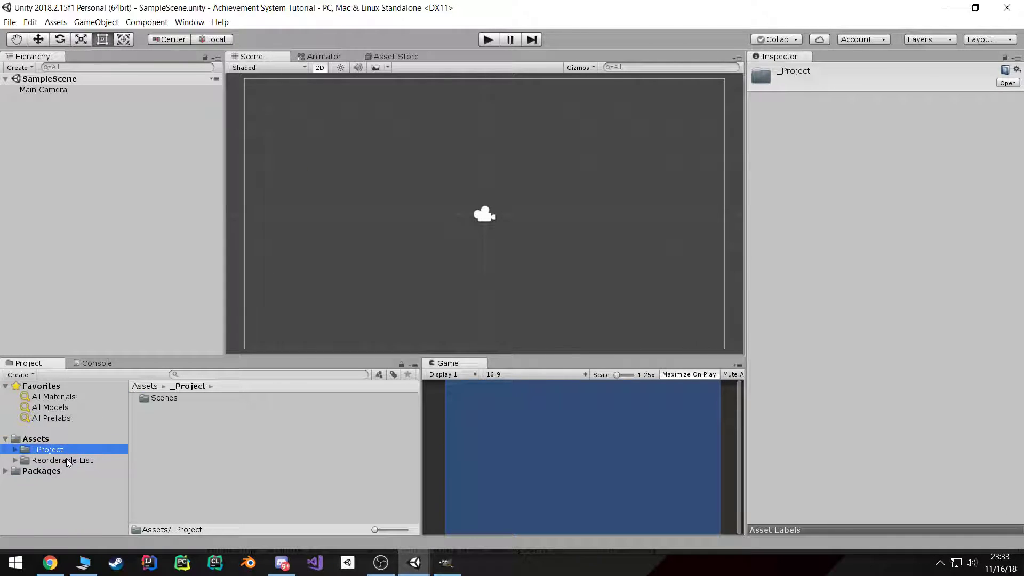
pyautogui.click(15, 449)
pyautogui.click(53, 460)
pyautogui.click(55, 460)
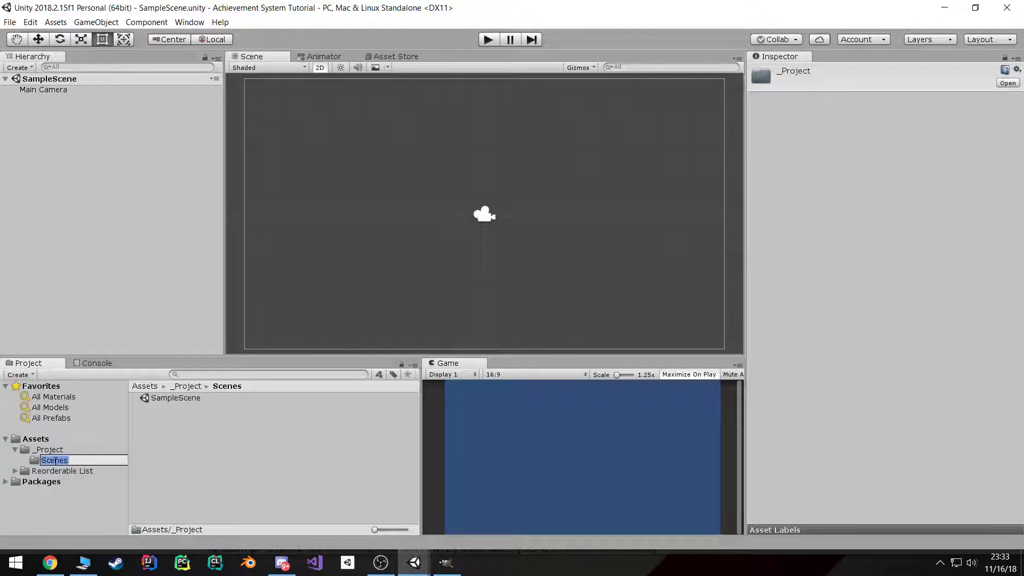
pyautogui.write('_Scehen')
pyautogui.write('nes')
pyautogui.press('Return')
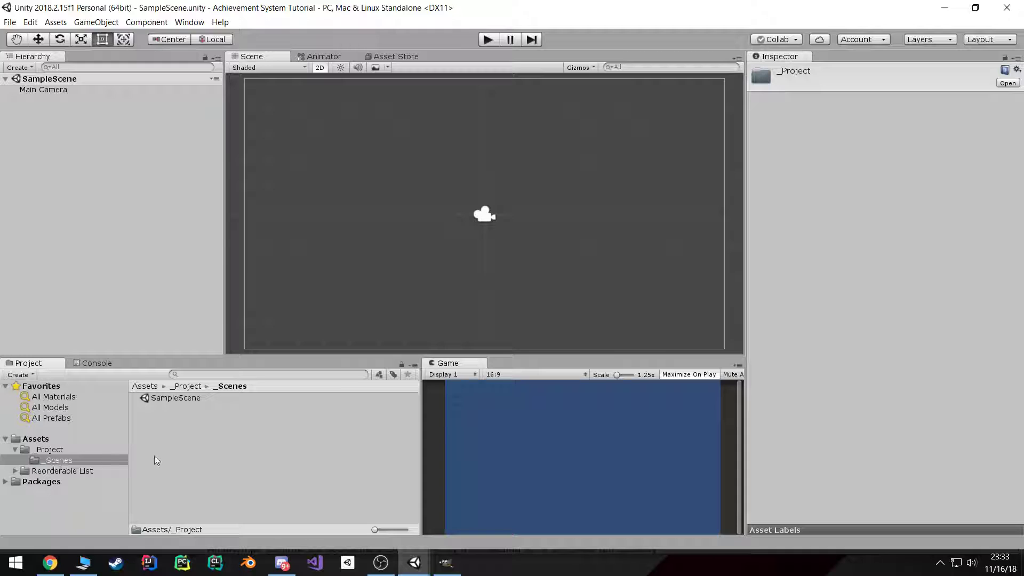
pyautogui.click(56, 451)
# - Add Prefabs and Scripts folders inside _Project
pyautogui.rightClick(84, 446)
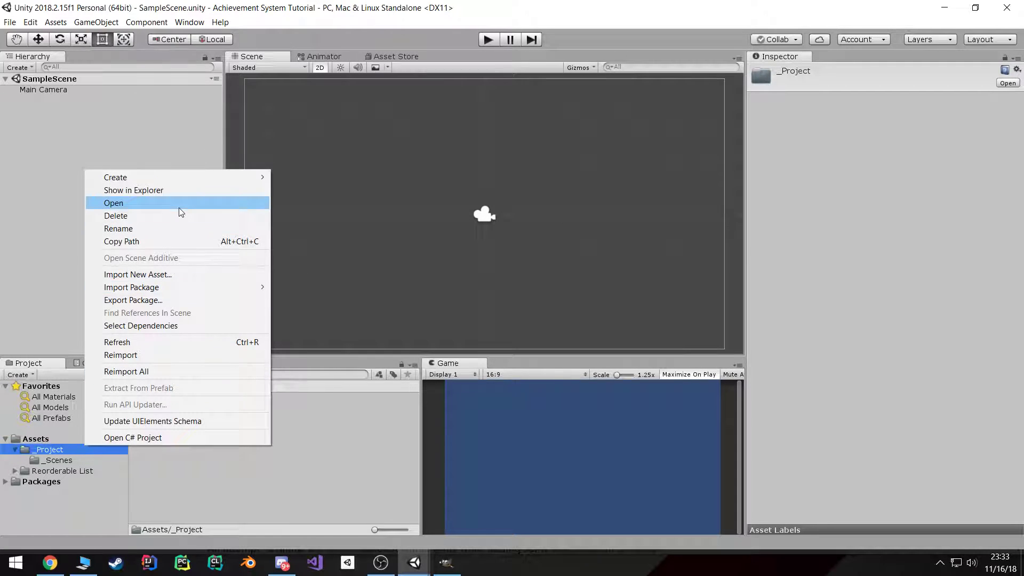
pyautogui.moveTo(171, 177)
pyautogui.click(315, 171)
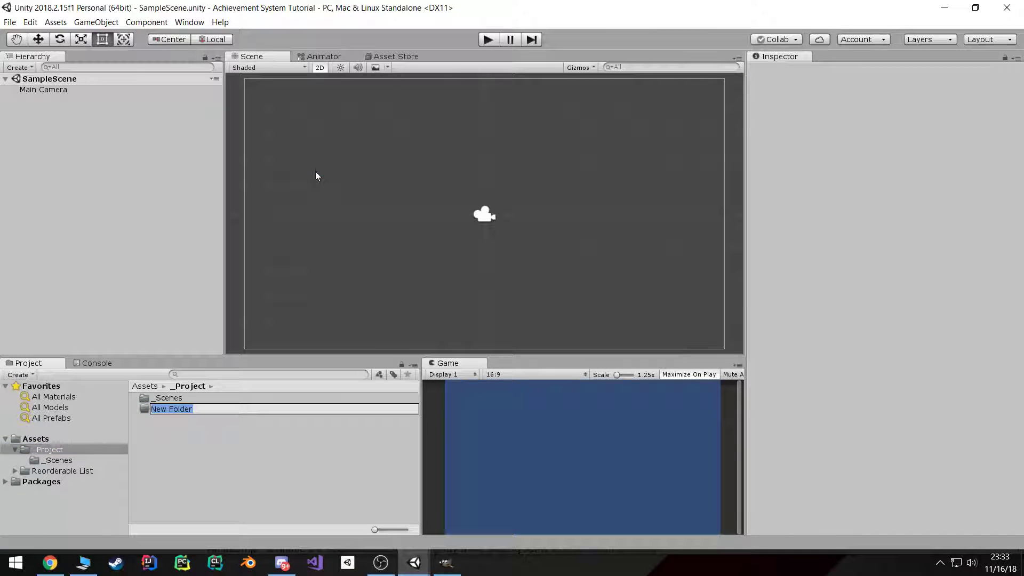
pyautogui.write('Prefabs')
pyautogui.press('Return')
pyautogui.rightClick(63, 450)
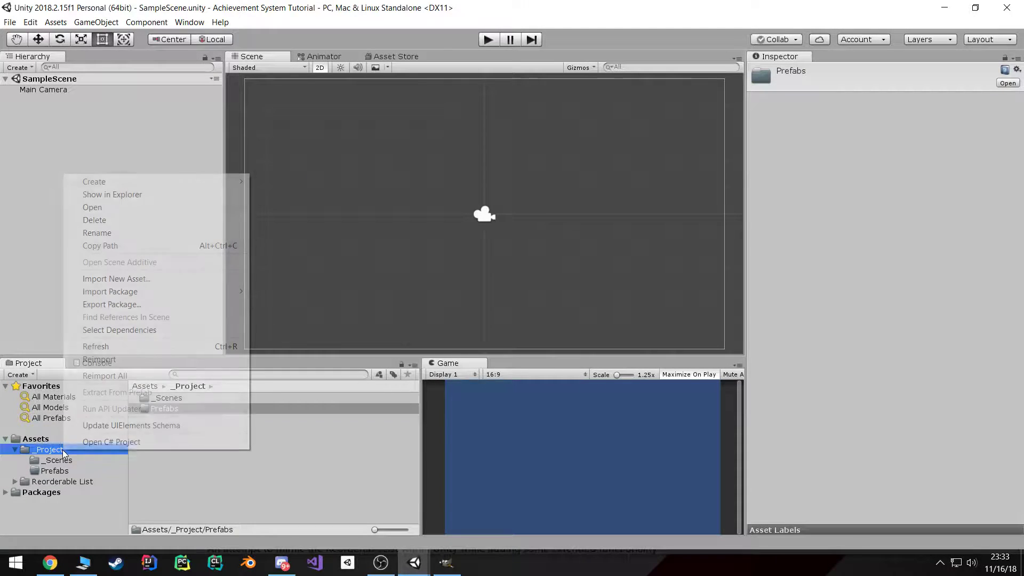
pyautogui.moveTo(133, 182)
pyautogui.click(313, 169)
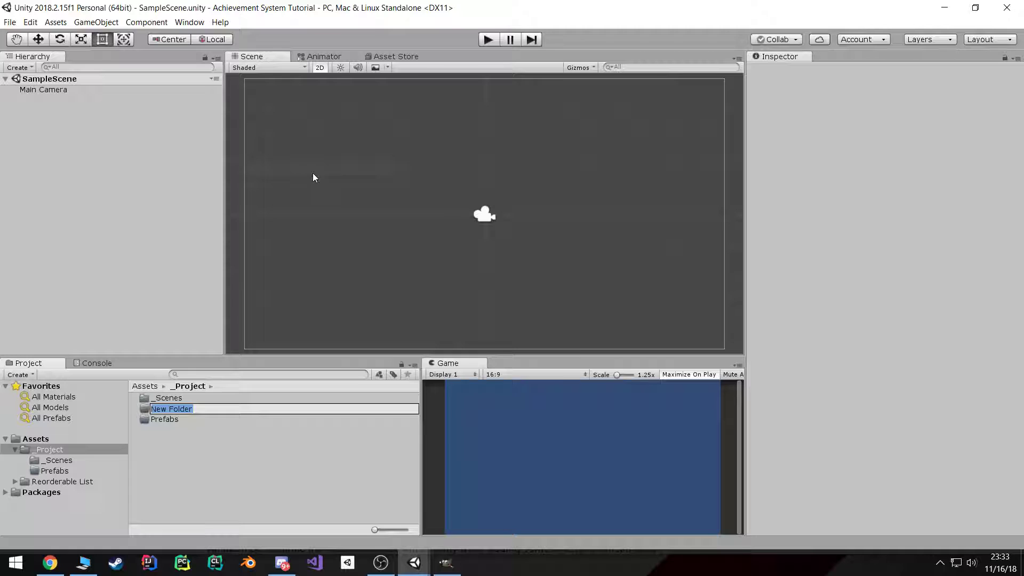
pyautogui.write('Scripts')
pyautogui.press('Return')
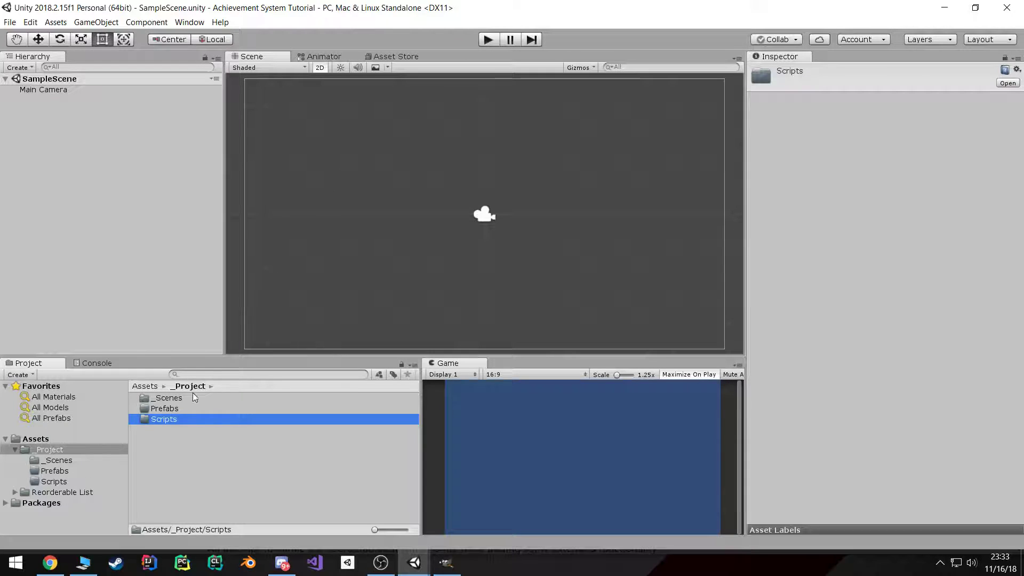
# - Add Sprites and Fonts folders inside _Project
pyautogui.rightClick(50, 450)
pyautogui.moveTo(132, 183)
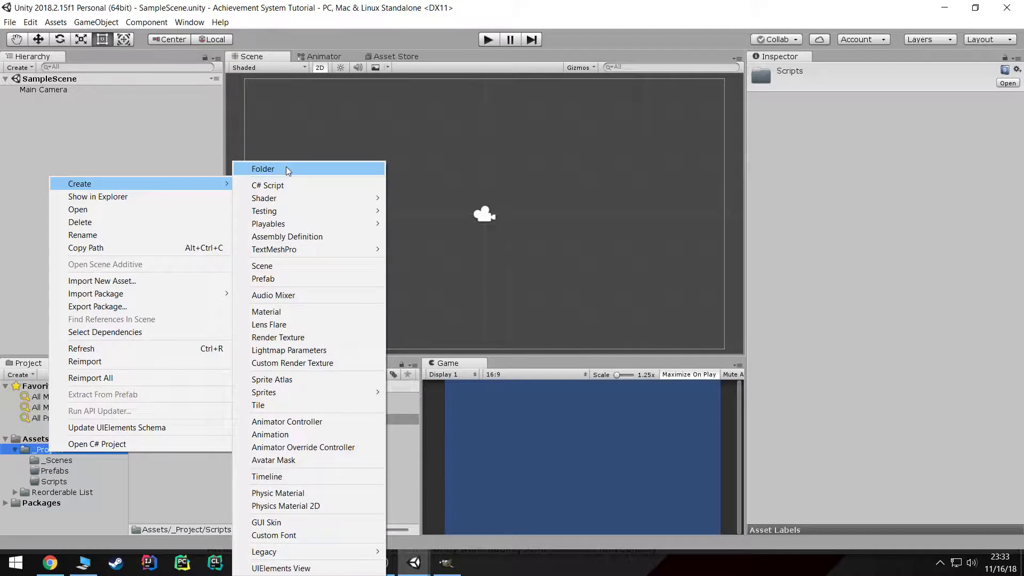
pyautogui.click(286, 169)
pyautogui.write('Sprites')
pyautogui.press('Return')
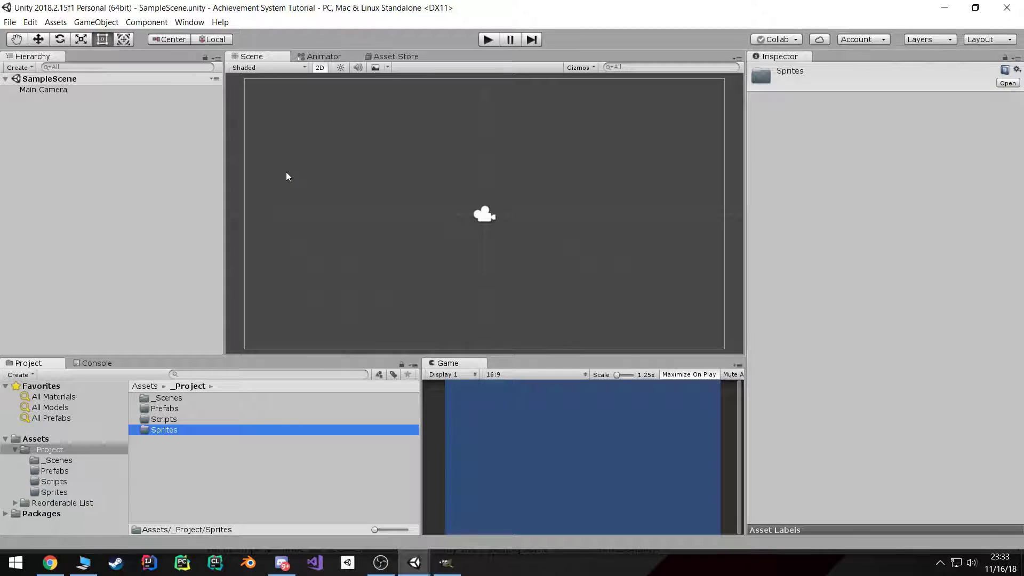
pyautogui.rightClick(47, 449)
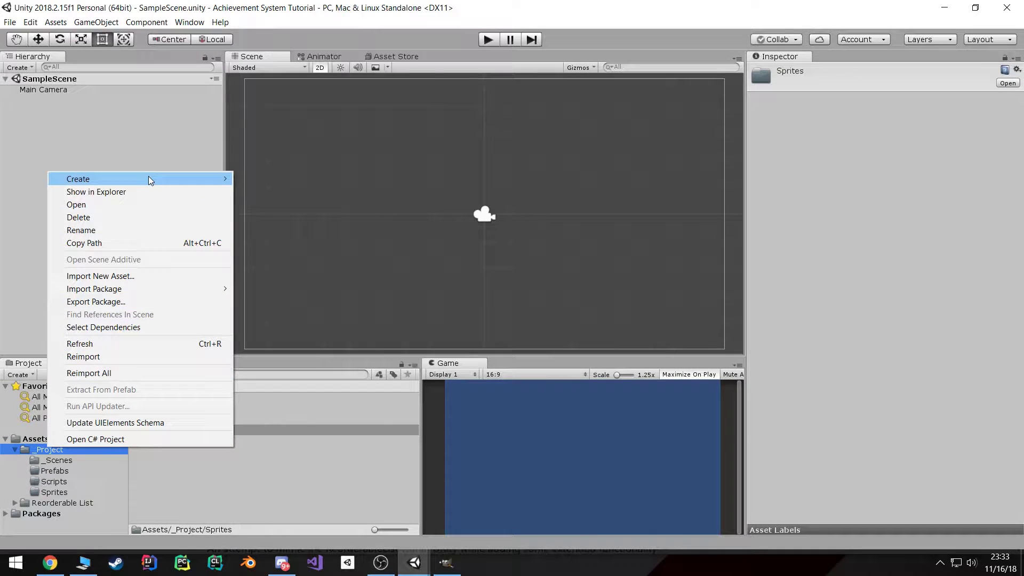
pyautogui.moveTo(148, 178)
pyautogui.click(295, 169)
pyautogui.write('Fon')
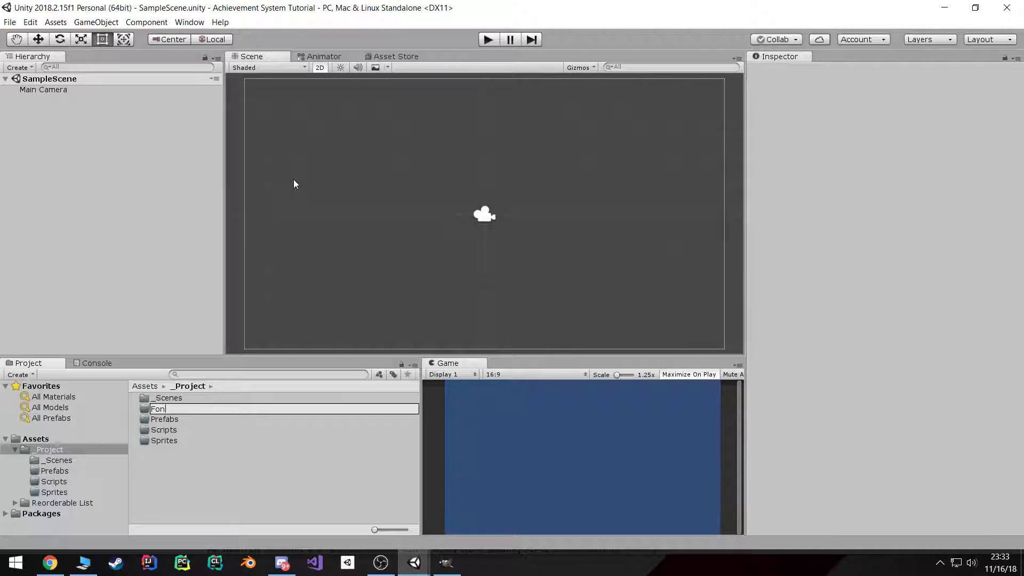
pyautogui.write('t')
pyautogui.press('Return')
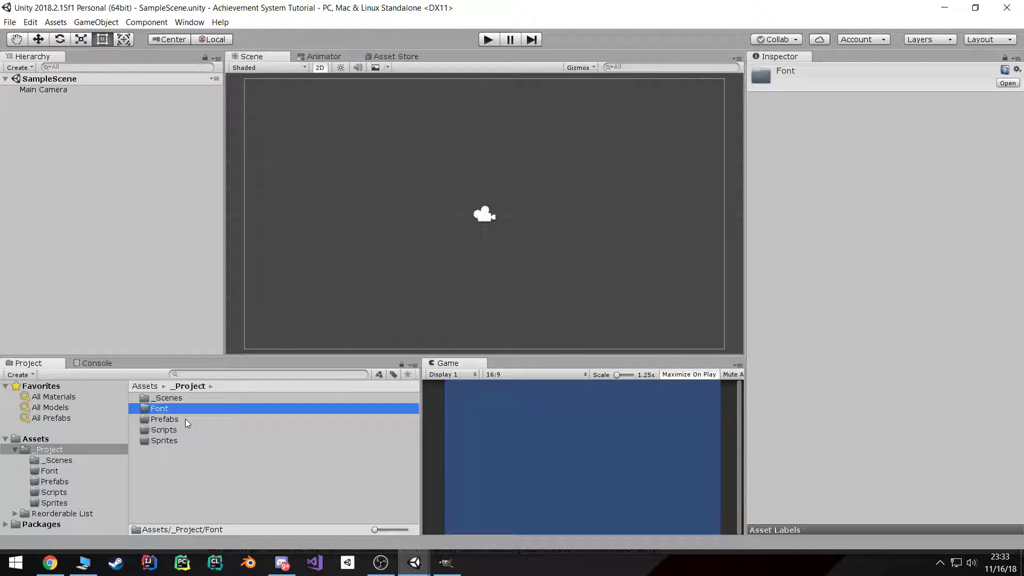
pyautogui.click(192, 407)
pyautogui.press('Left')
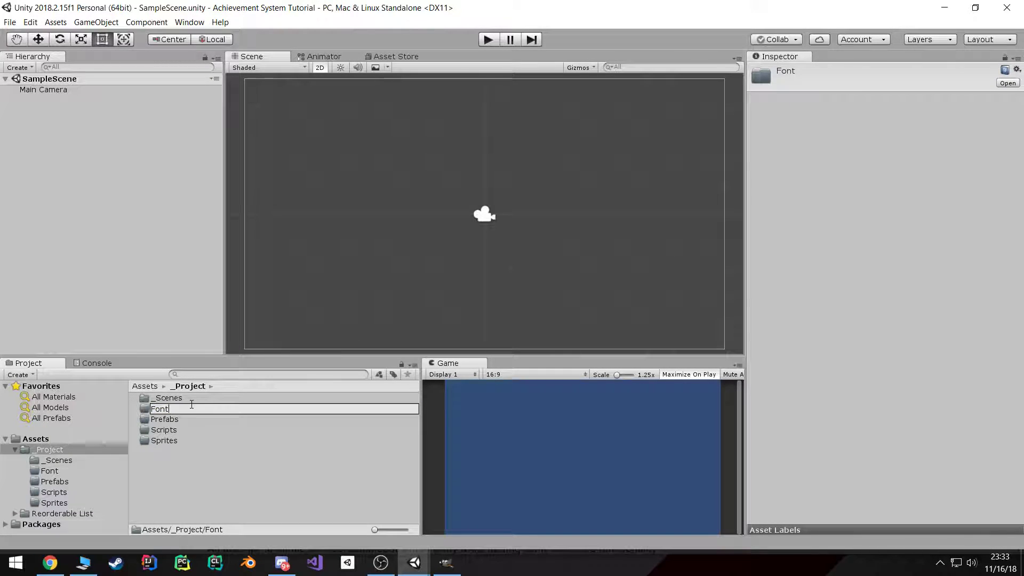
pyautogui.write('s')
pyautogui.press('Return')
# - Add Animations and Editor folders inside _Project
pyautogui.rightClick(49, 448)
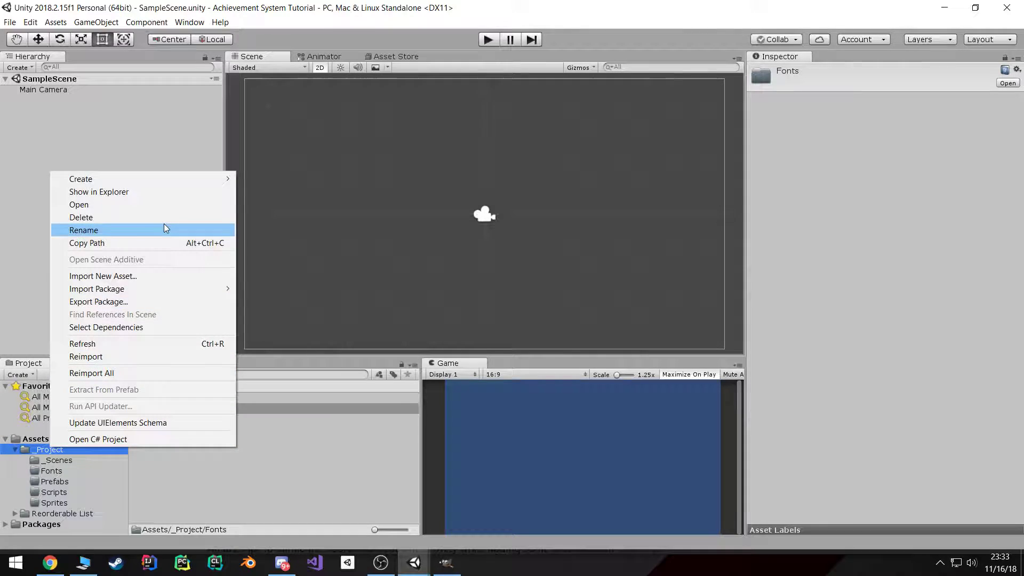
pyautogui.moveTo(134, 181)
pyautogui.click(291, 171)
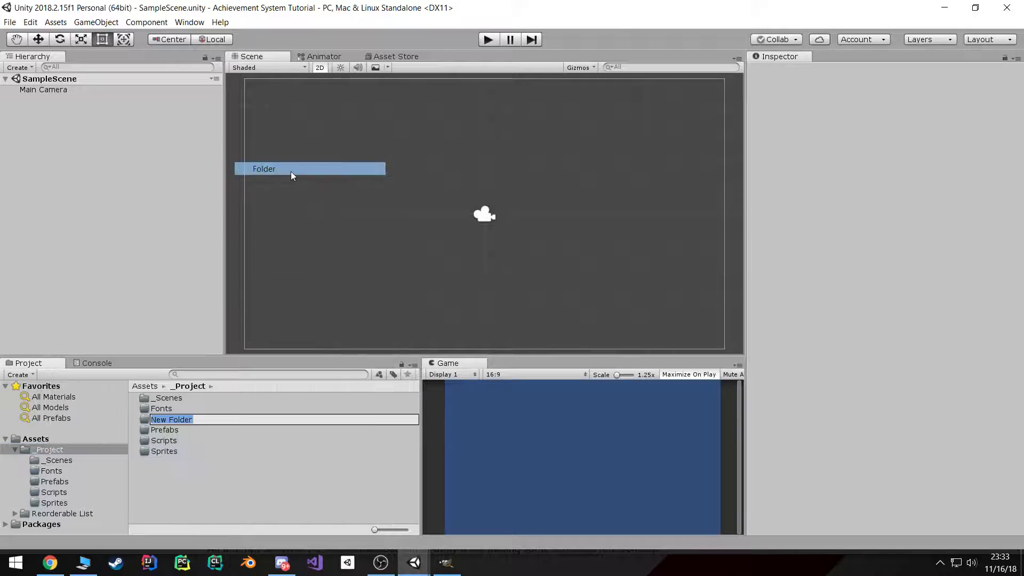
pyautogui.write('Animation')
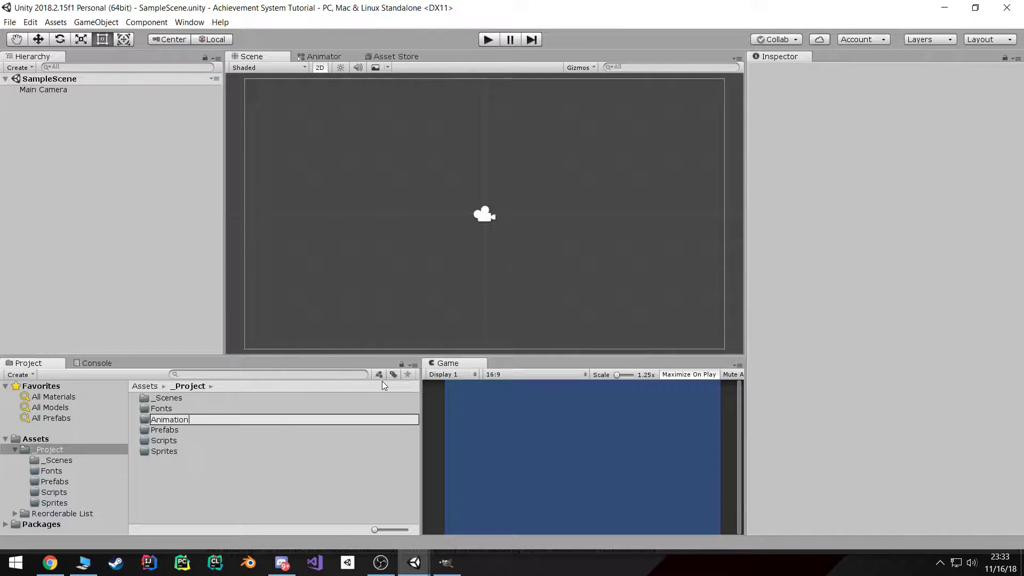
pyautogui.write('s')
pyautogui.press('Return')
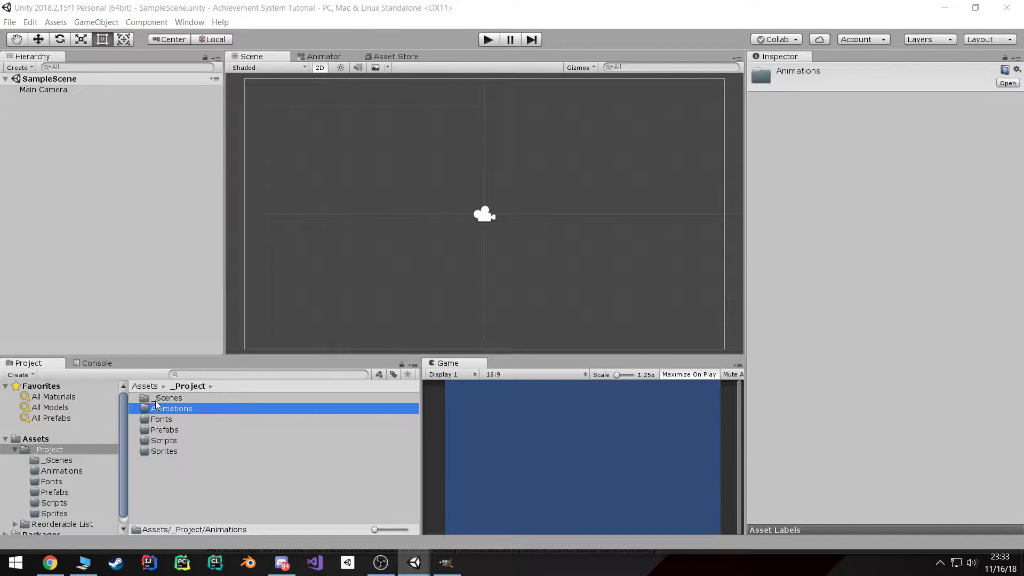
pyautogui.rightClick(63, 449)
pyautogui.moveTo(160, 184)
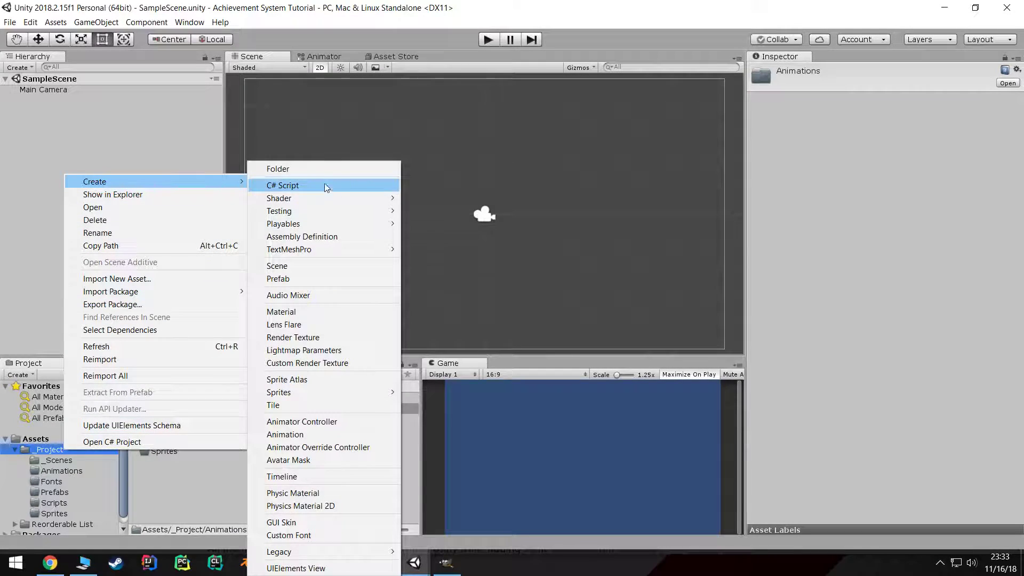
pyautogui.click(314, 170)
pyautogui.write('Editor')
pyautogui.press('Return')
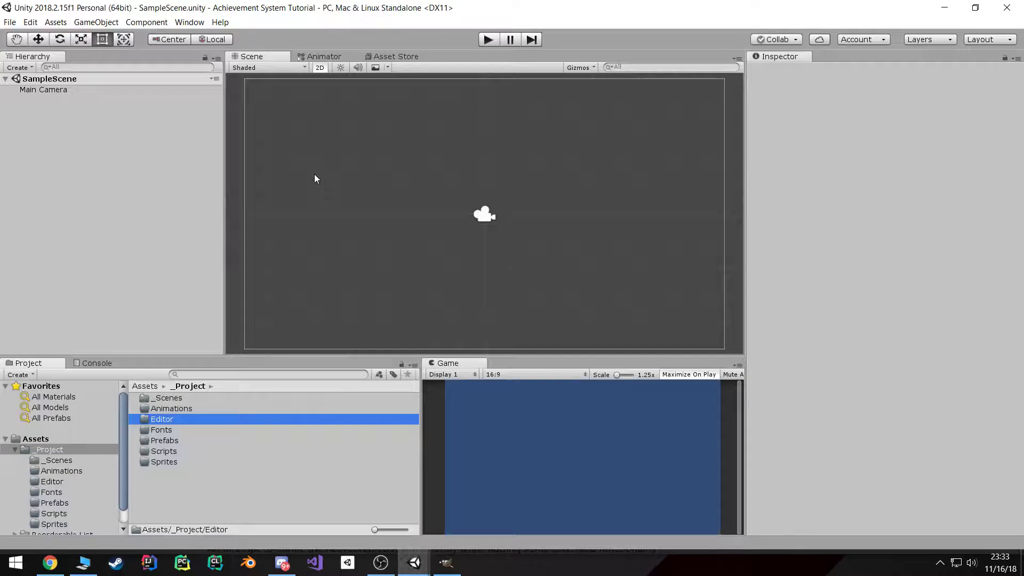
# - Add a Data folder inside _Project
pyautogui.rightClick(95, 449)
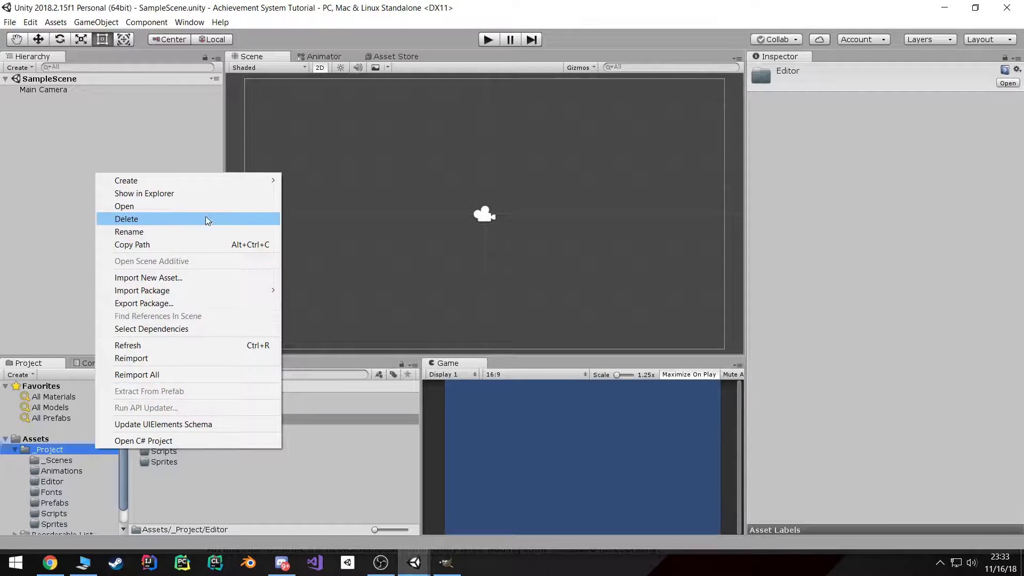
pyautogui.moveTo(196, 174)
pyautogui.click(320, 169)
pyautogui.write('Data')
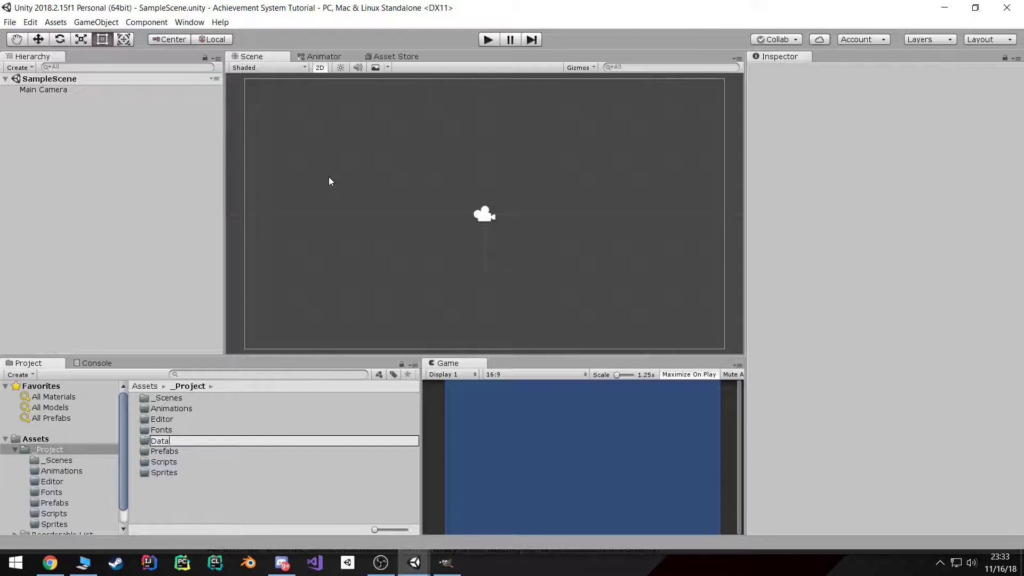
pyautogui.press('Return')
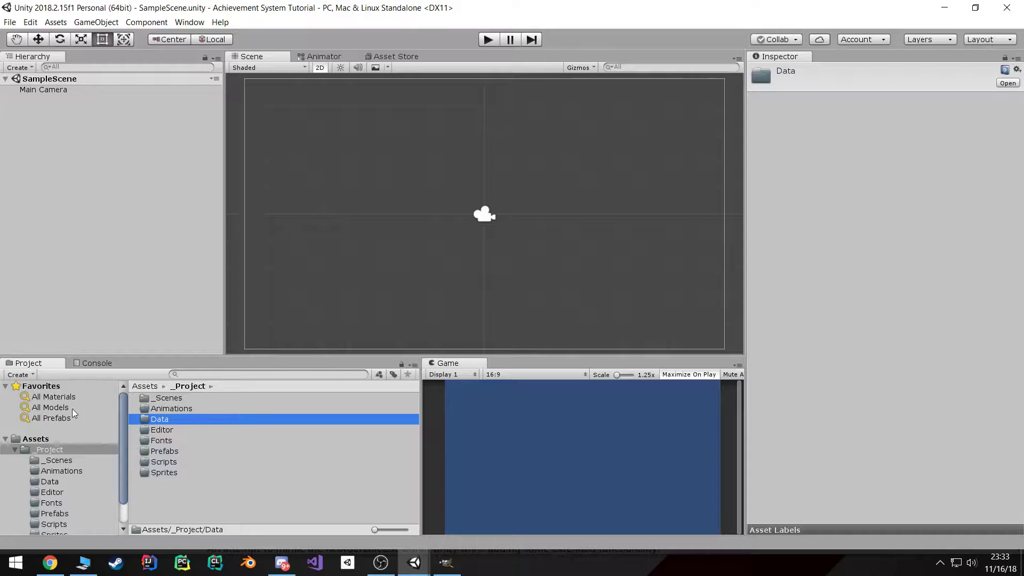
# - Enlarge the Project panel and browse the Roboto font files under Fonts
pyautogui.moveTo(153, 356); pyautogui.dragTo(157, 258)
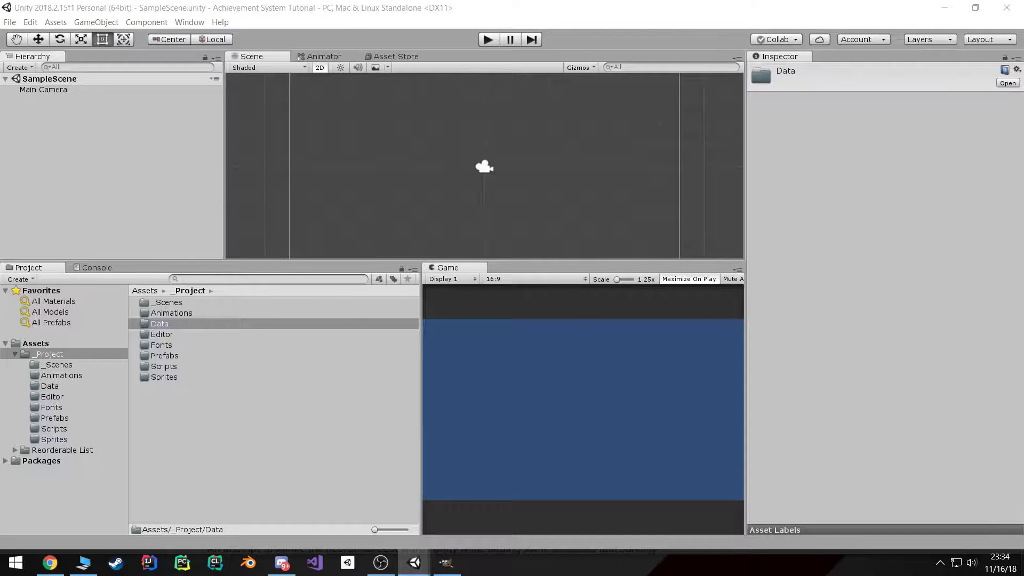
pyautogui.moveTo(298, 324); pyautogui.dragTo(59, 408)
pyautogui.click(24, 408)
pyautogui.click(53, 407)
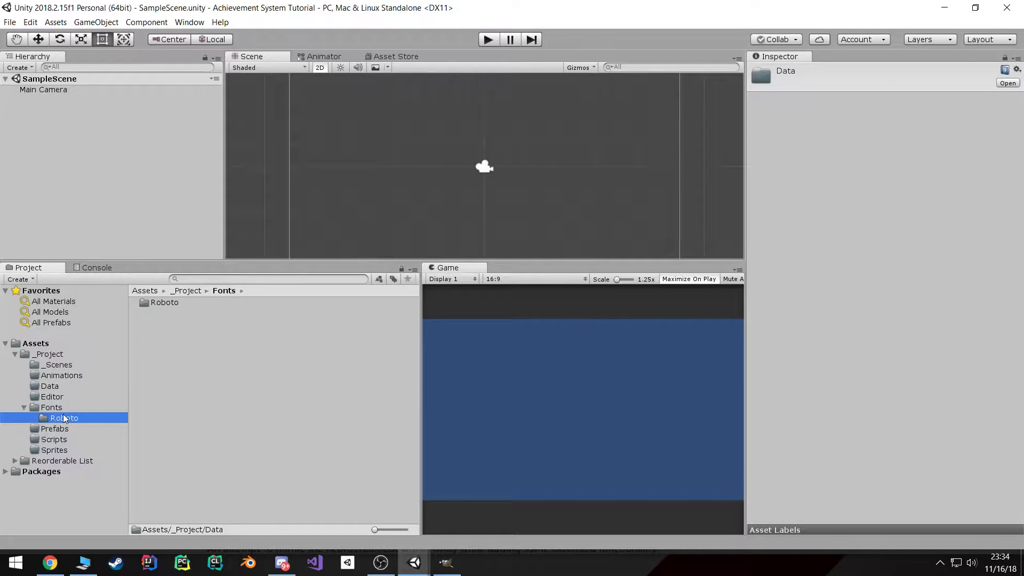
pyautogui.click(64, 417)
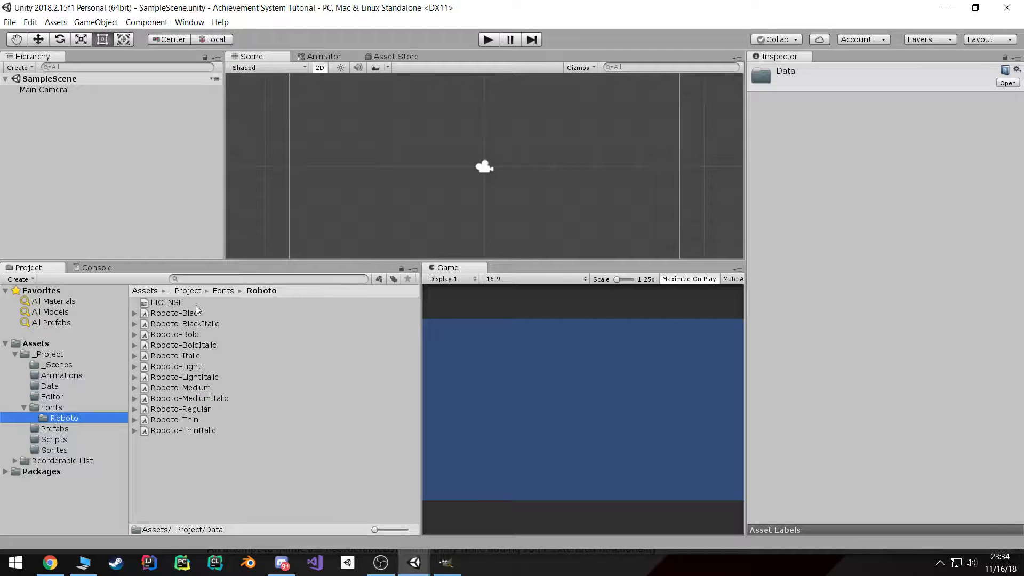
pyautogui.click(184, 324)
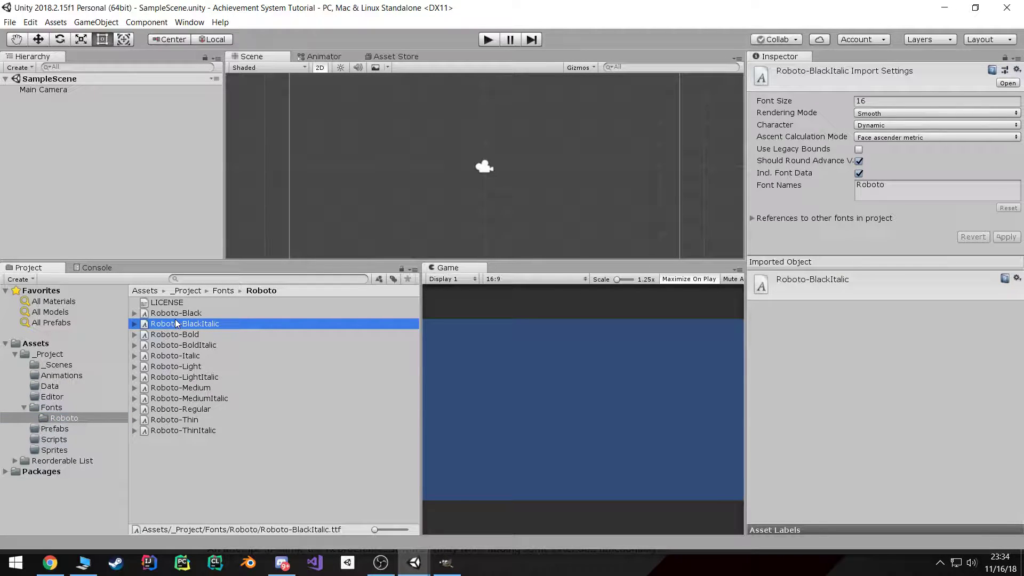
pyautogui.click(53, 407)
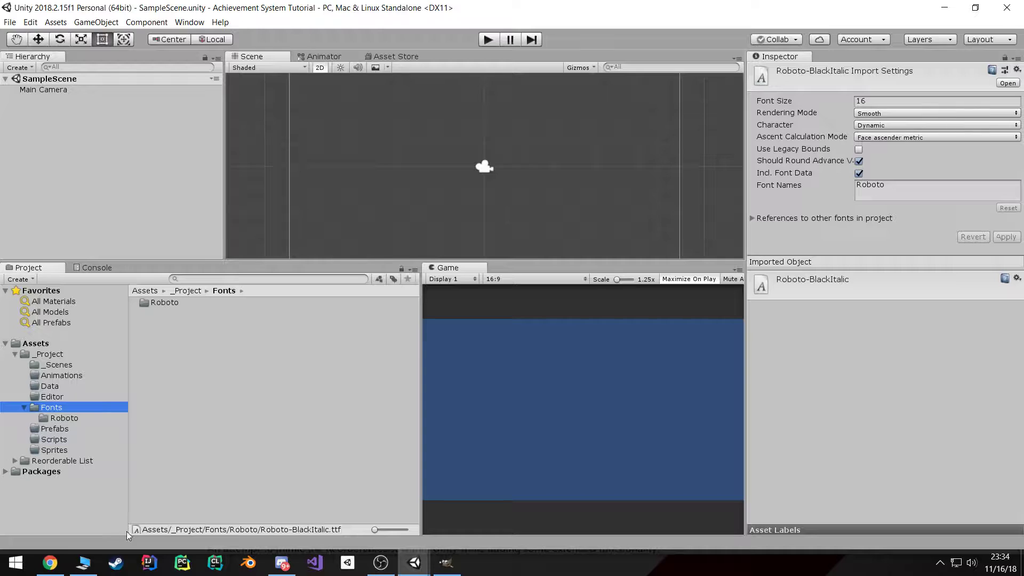
# - Import the Circle and trophy images from File Explorer into the Sprites folder
pyautogui.click(83, 563)
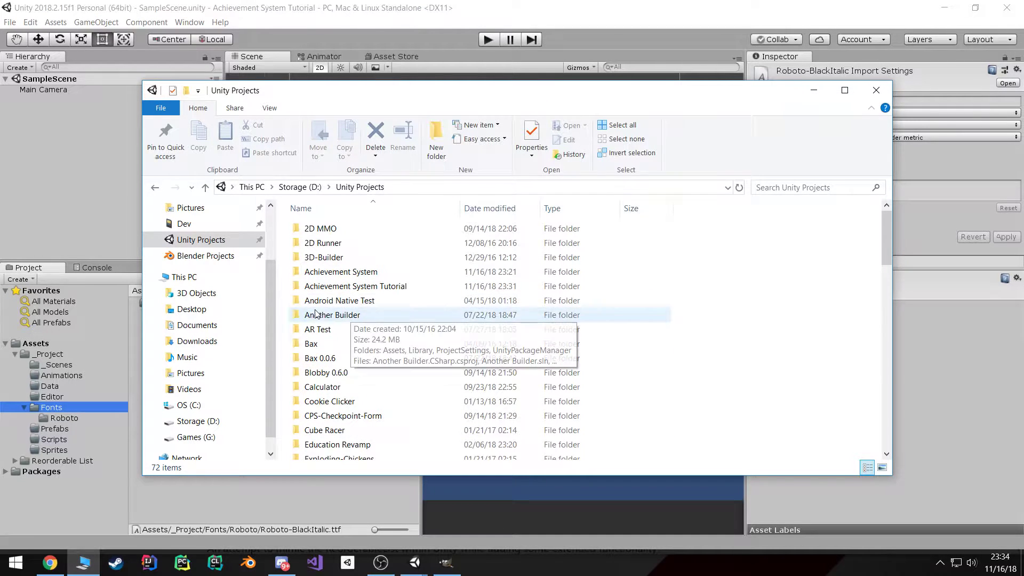
pyautogui.click(89, 197)
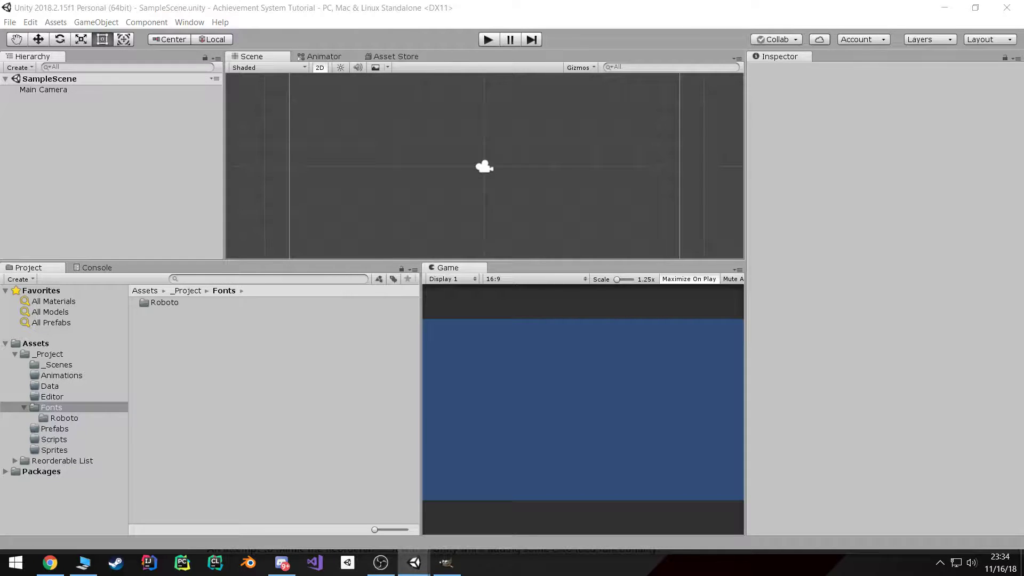
pyautogui.moveTo(244, 457); pyautogui.dragTo(80, 453)
pyautogui.click(68, 451)
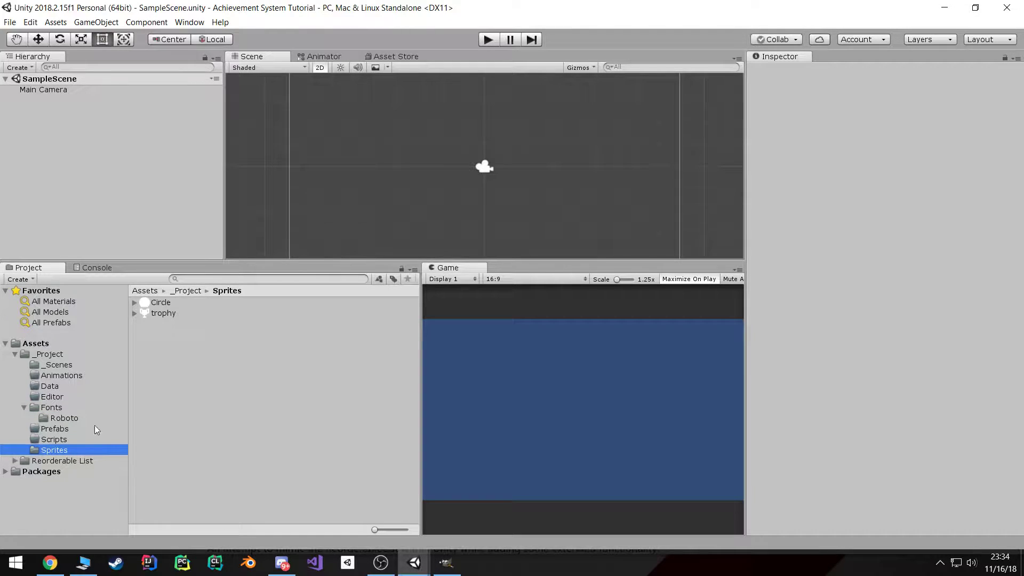
# - Turn off Generate Physics Shape for the Circle sprite and apply it
pyautogui.click(167, 304)
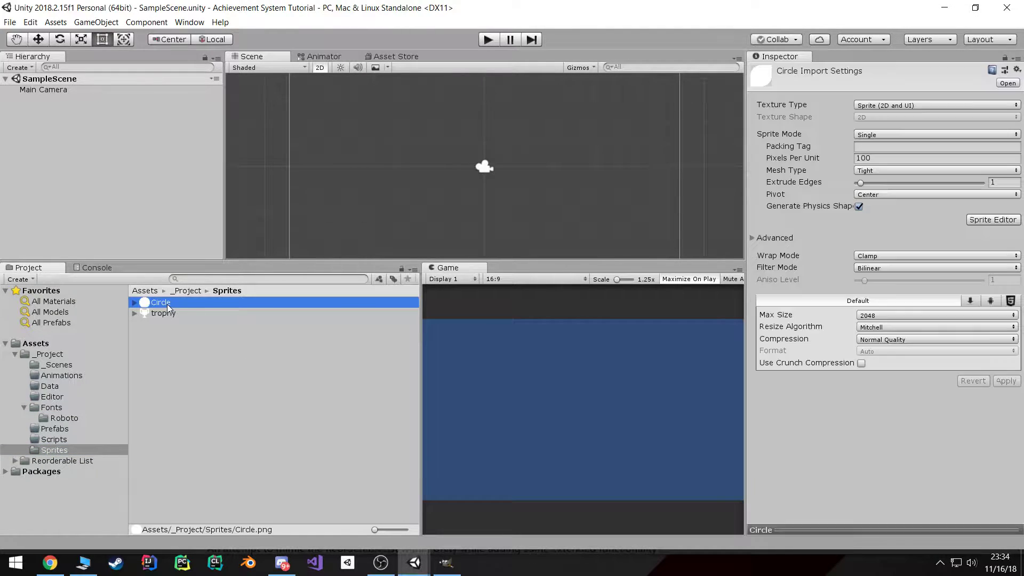
pyautogui.click(859, 206)
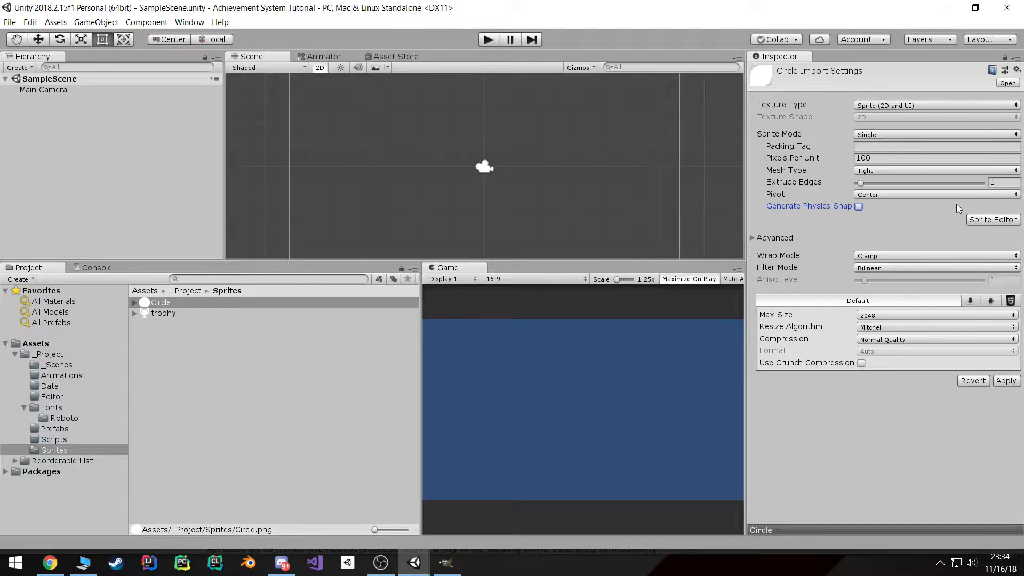
pyautogui.click(987, 220)
pyautogui.click(539, 304)
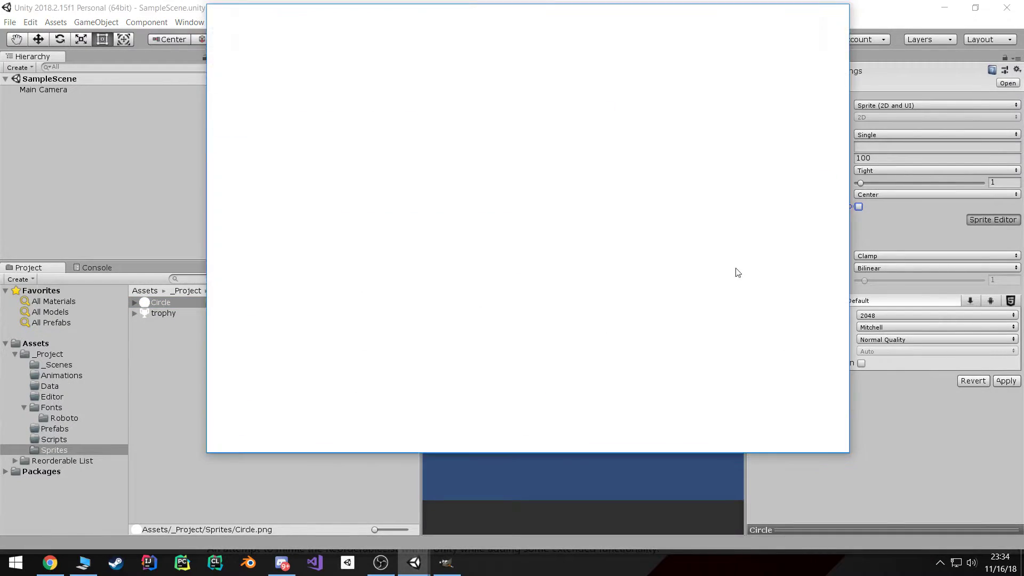
# - In the Sprite Editor, set Circle's left, top, right and bottom borders to 255
pyautogui.click(752, 366)
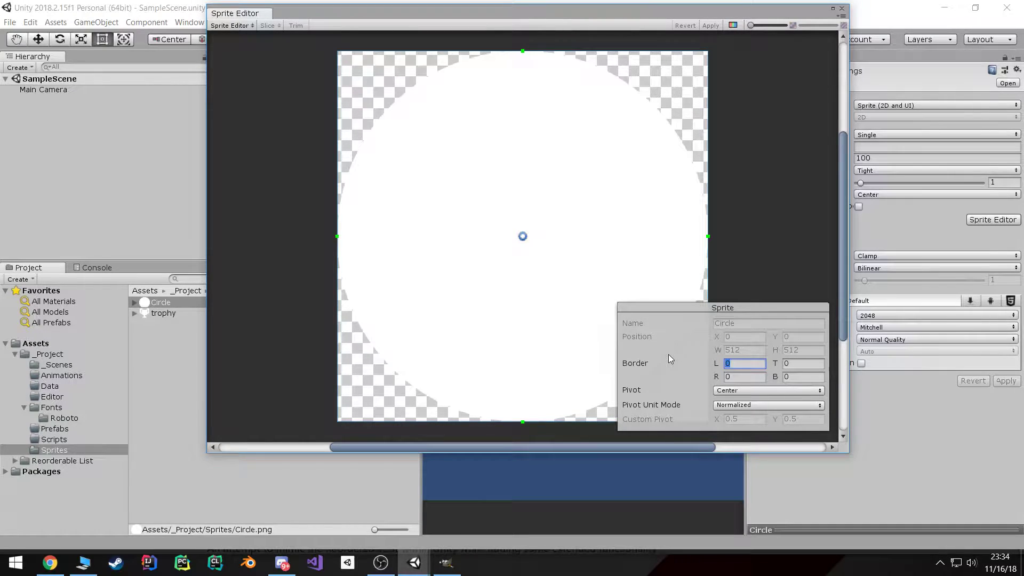
pyautogui.write('255')
pyautogui.press('Tab')
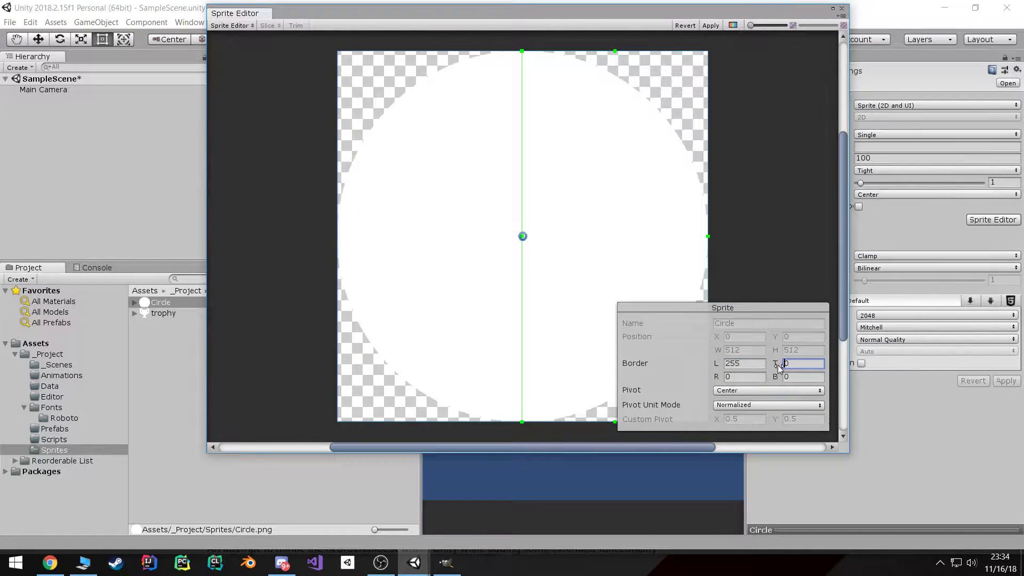
pyautogui.write('255')
pyautogui.press('Tab')
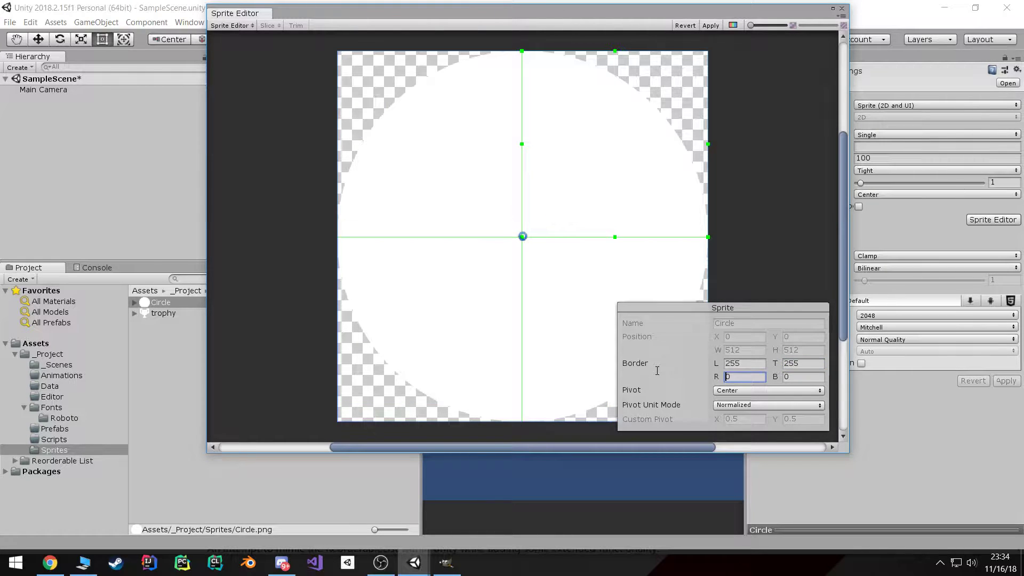
pyautogui.write('255')
pyautogui.press('Tab')
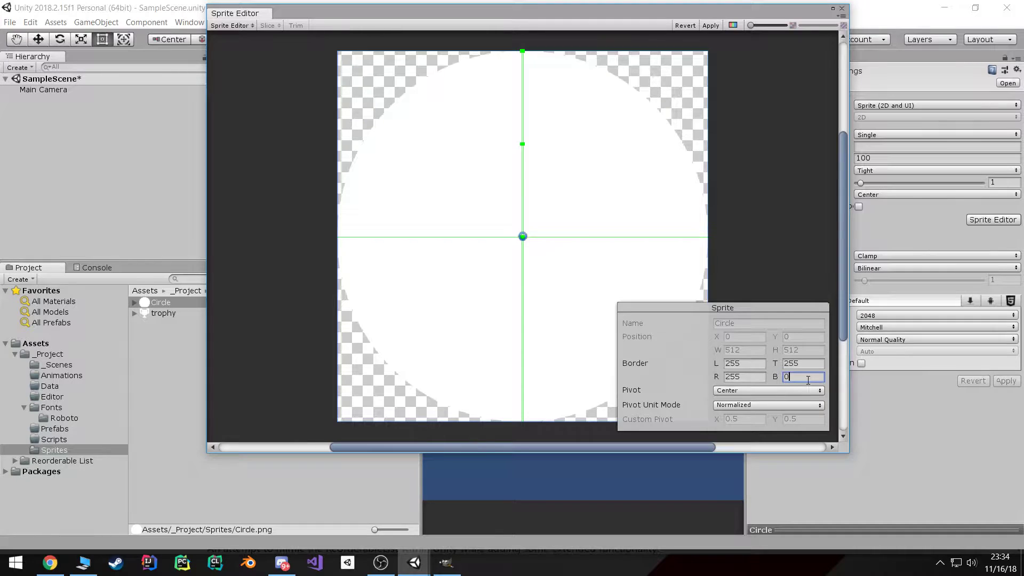
pyautogui.write('255')
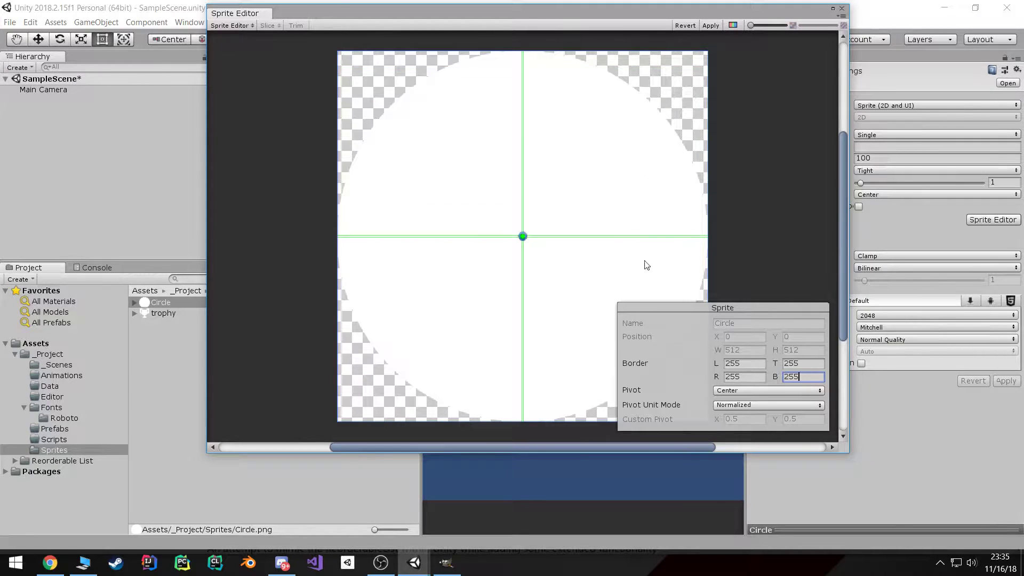
pyautogui.click(757, 367)
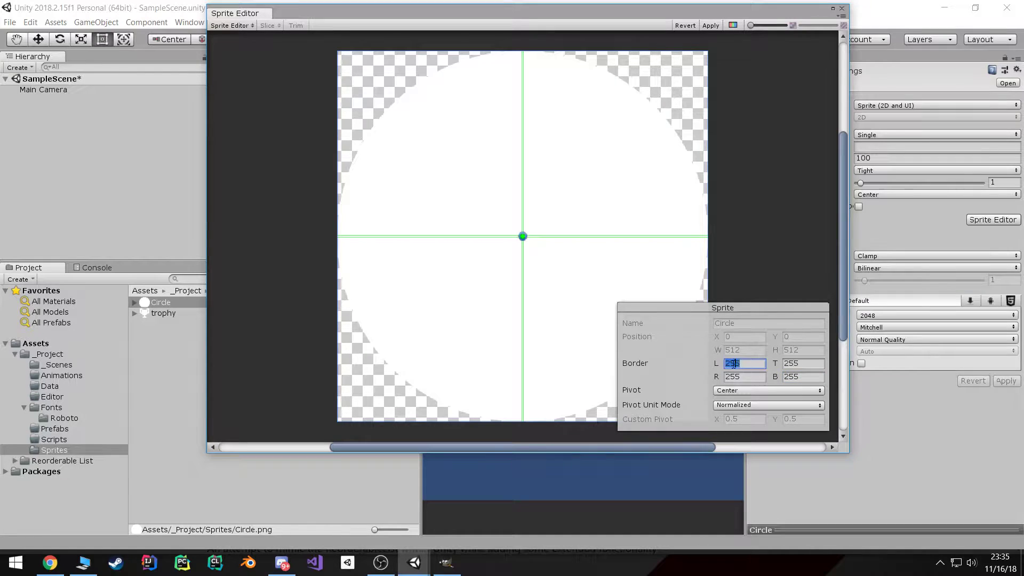
pyautogui.click(812, 369)
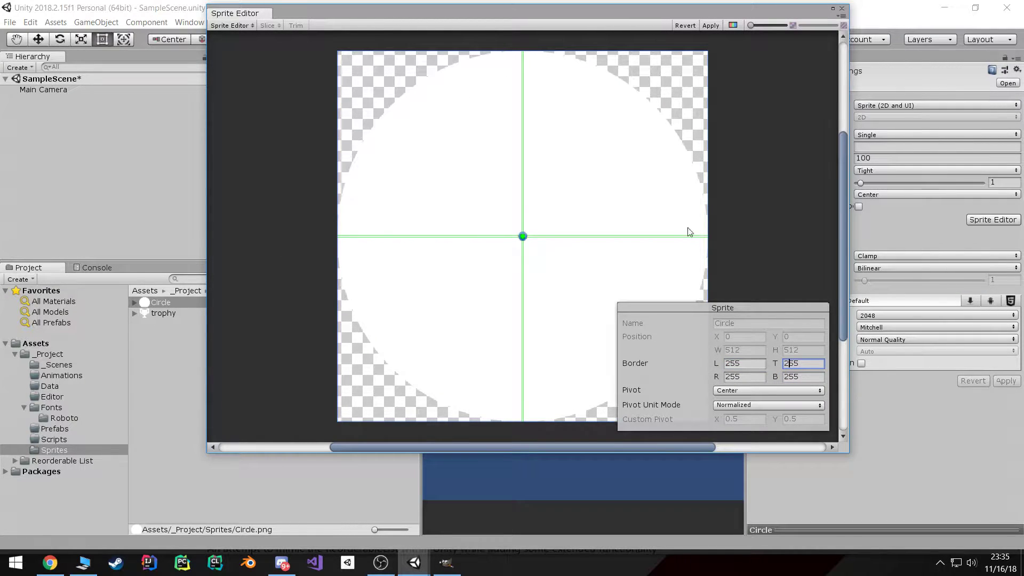
pyautogui.click(712, 26)
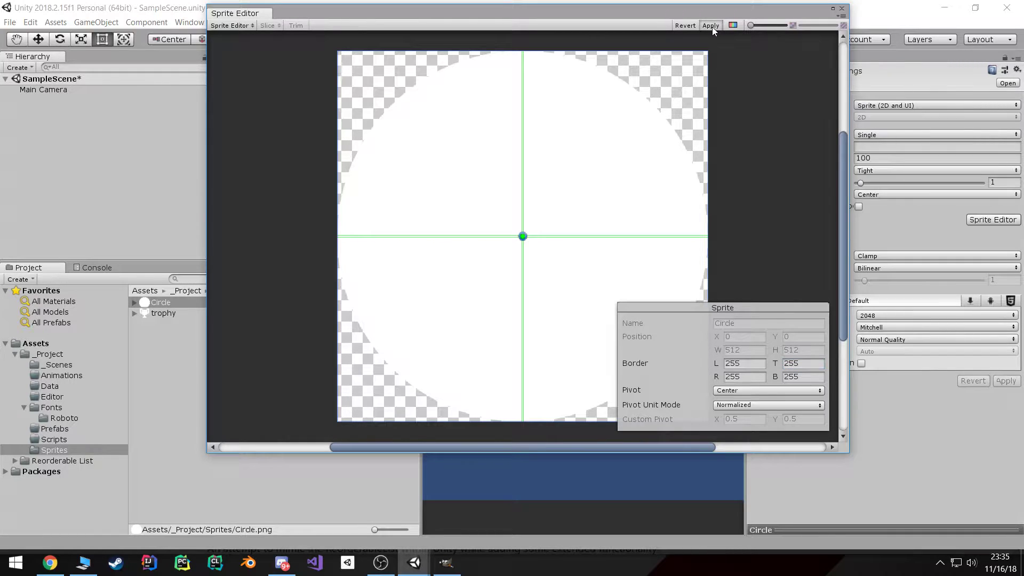
pyautogui.click(844, 8)
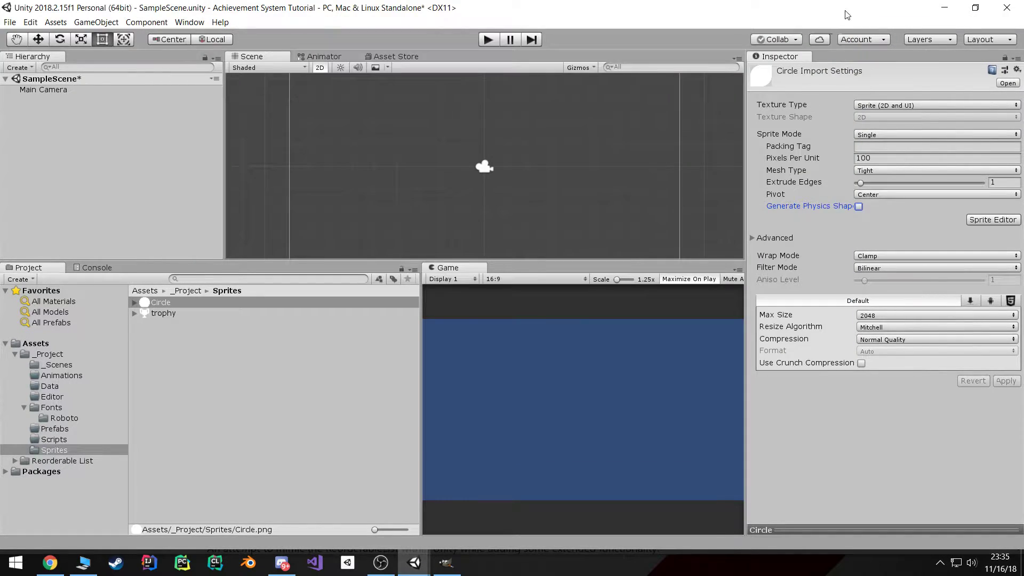
# - Set Circle's Pixels Per Unit to 512 and apply
pyautogui.click(901, 157)
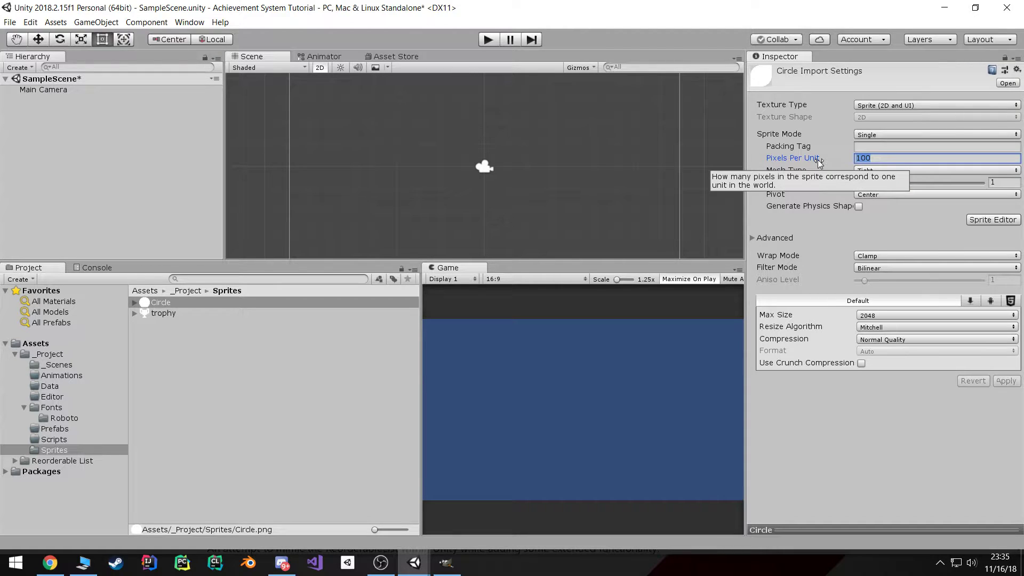
pyautogui.write('512')
pyautogui.click(1006, 381)
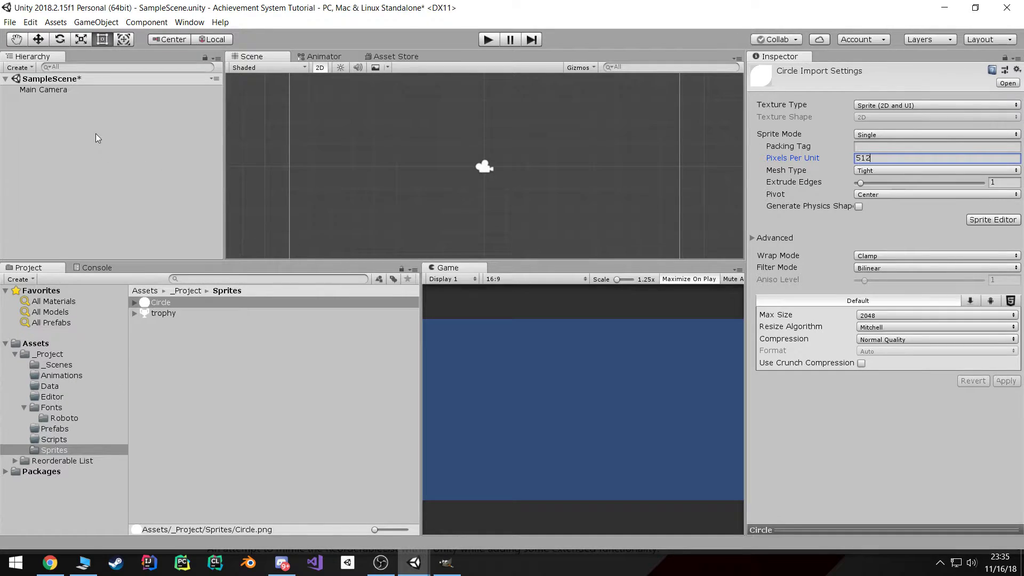
pyautogui.click(77, 116)
# - Add a UI Canvas to the scene from the Hierarchy
pyautogui.rightClick(43, 141)
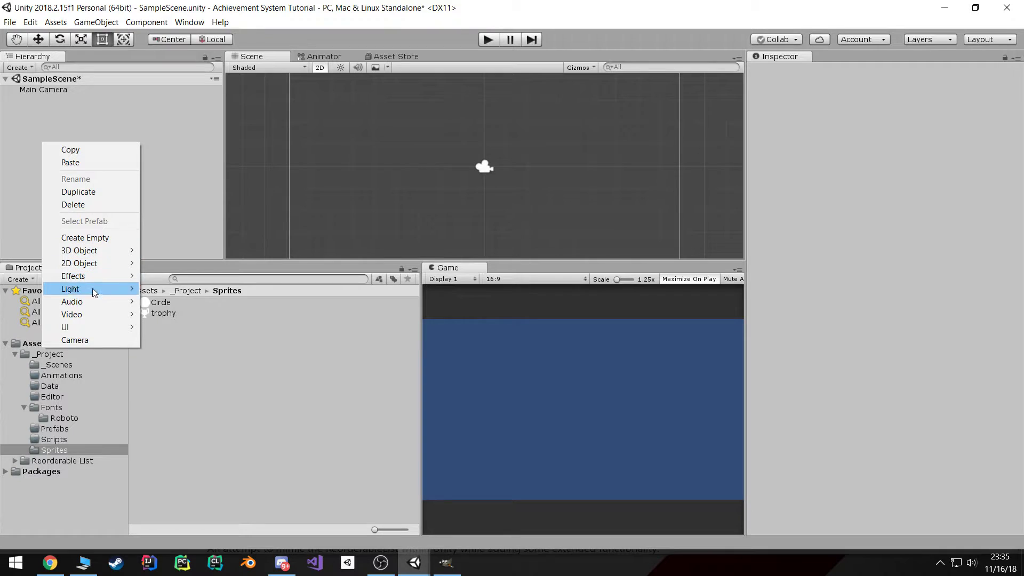
pyautogui.moveTo(102, 327)
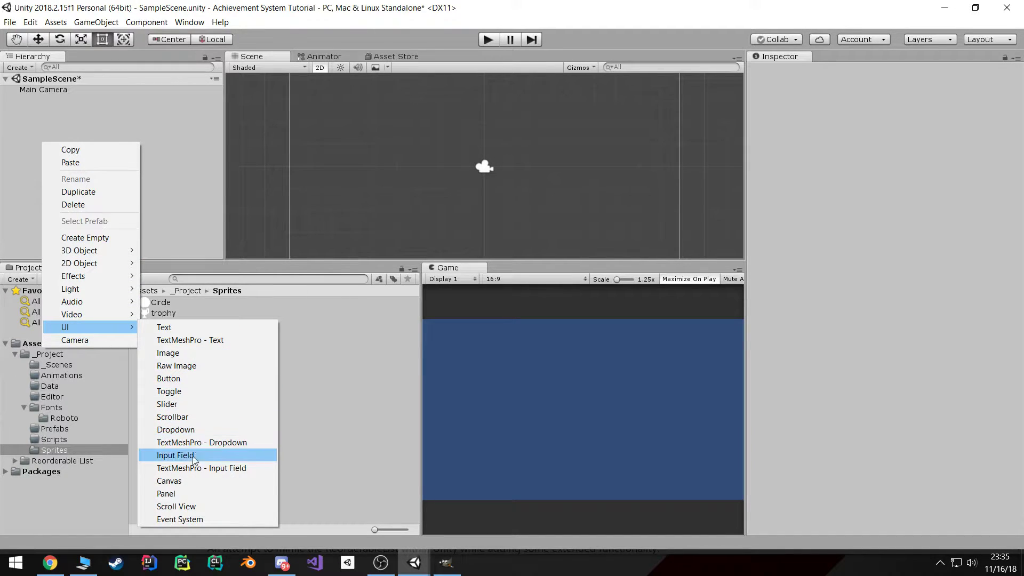
pyautogui.click(187, 484)
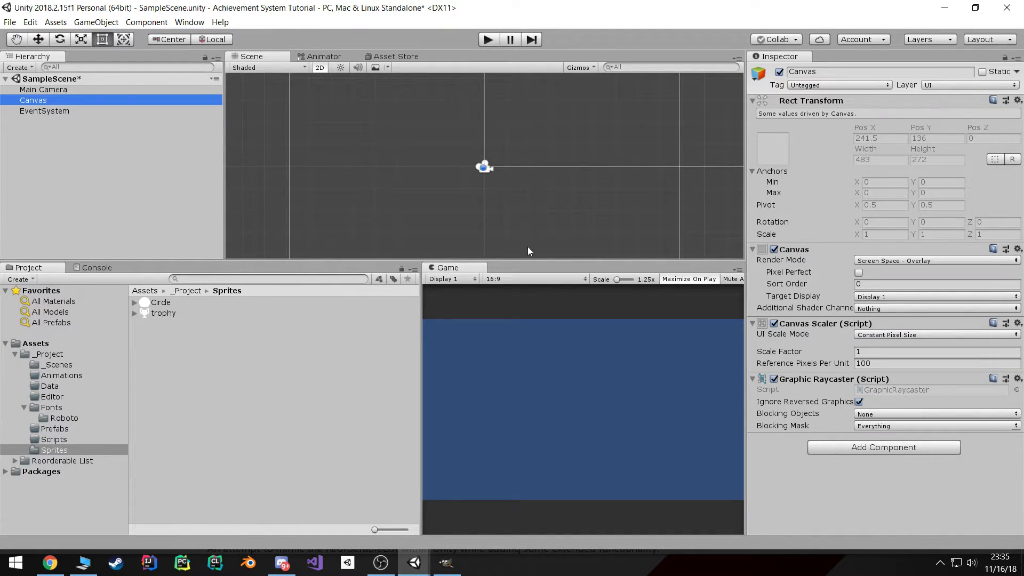
# - Set the Canvas Scaler to Scale With Screen Size at 1280x720 and save the scene
pyautogui.click(903, 335)
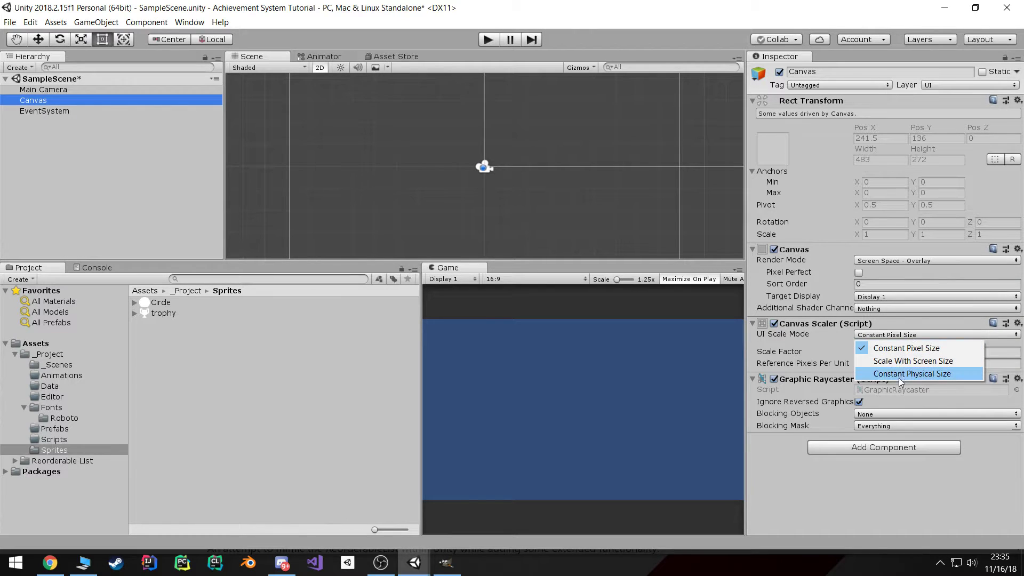
pyautogui.click(913, 361)
pyautogui.click(886, 364)
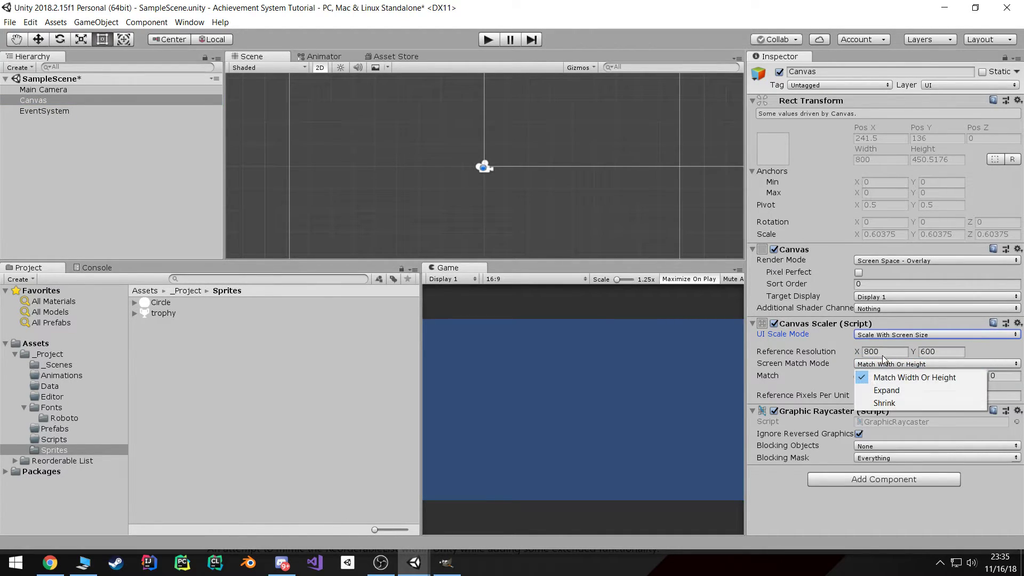
pyautogui.click(887, 352)
pyautogui.write('1280')
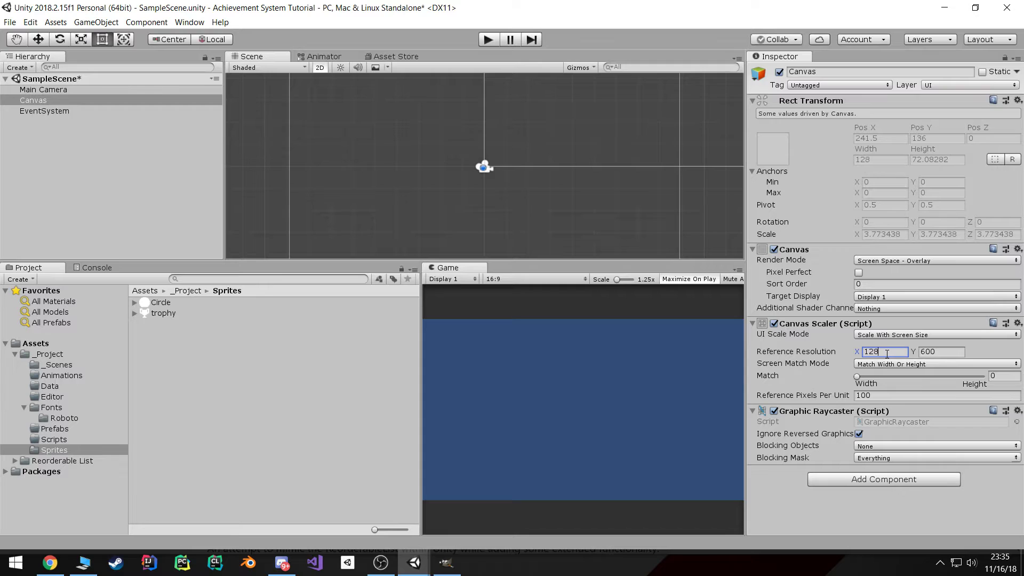
pyautogui.press('Tab')
pyautogui.write('7')
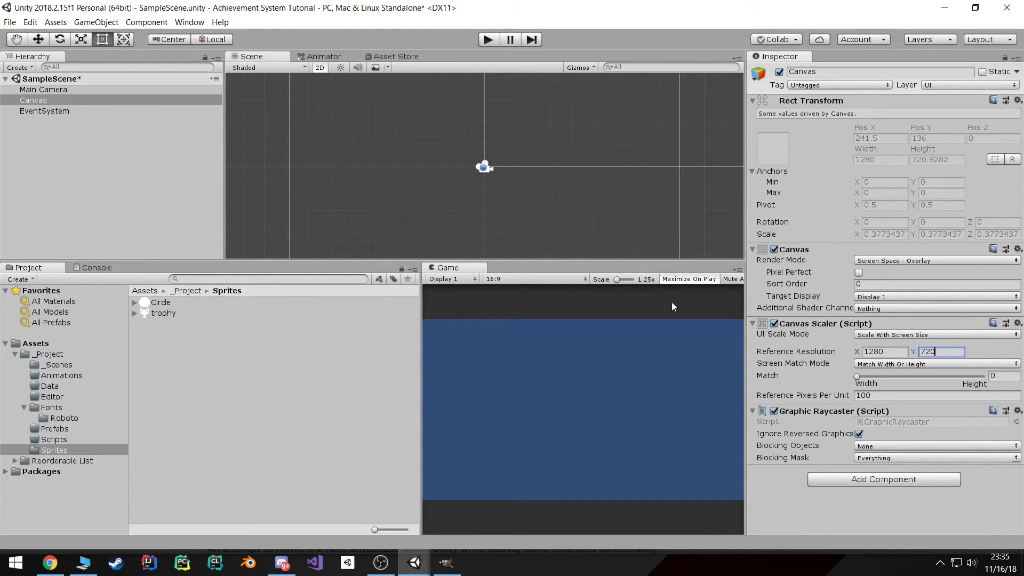
pyautogui.write('20')
pyautogui.click(97, 180)
pyautogui.hotkey('ctrl', 's')
pyautogui.click(56, 101)
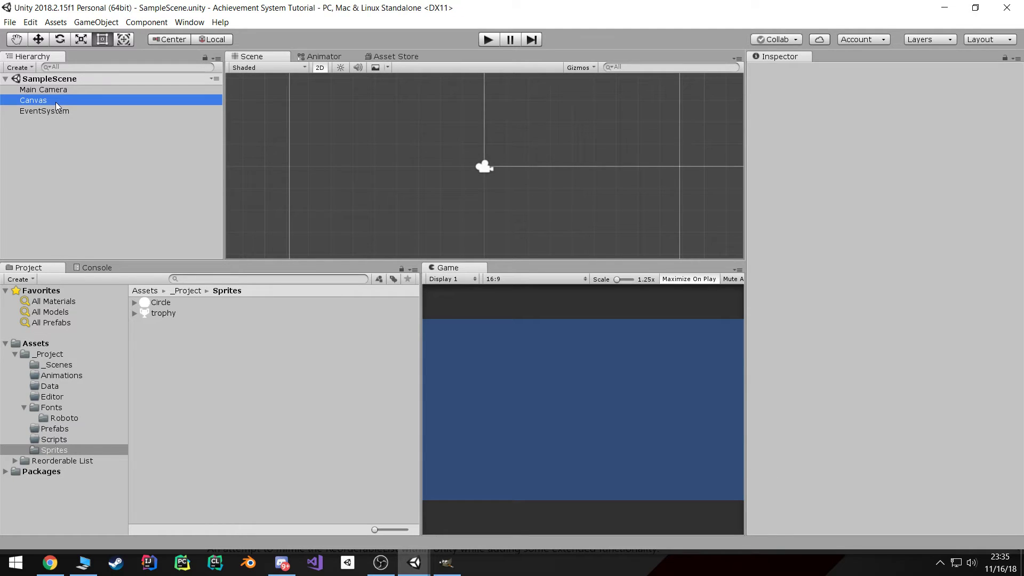